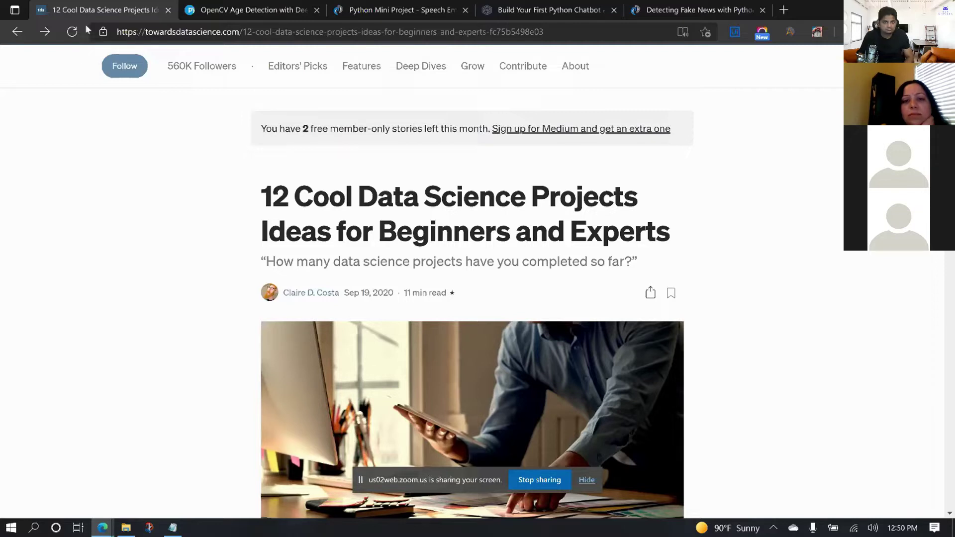
# Look over the open source article tabs on age detection, speech emotion and chatbots, returning to the 12 data science projects article
pyautogui.click(246, 14)
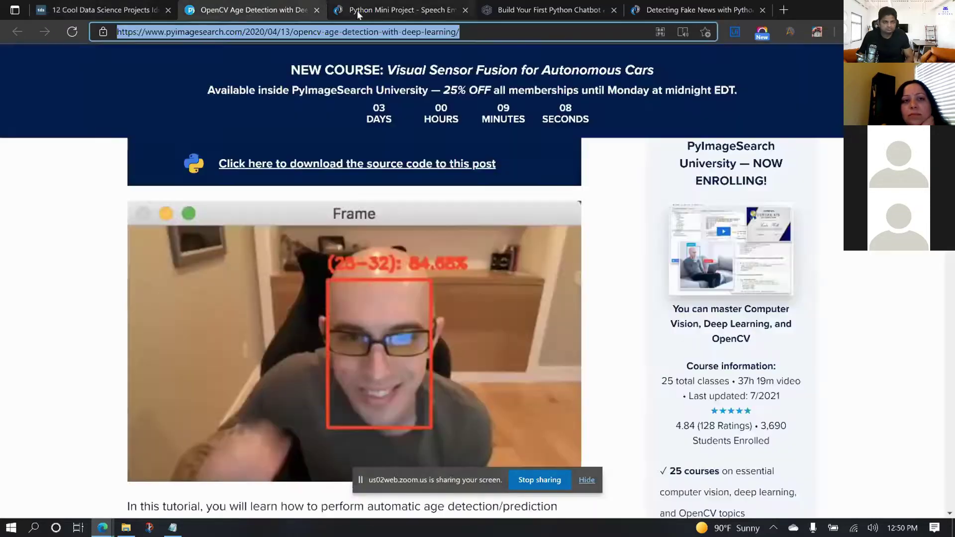
pyautogui.click(356, 10)
pyautogui.click(513, 14)
pyautogui.click(118, 16)
# Skim the 12 Cool Data Science Projects article from its introduction to the Building Chatbots section
pyautogui.scroll(-2, 784, 369)
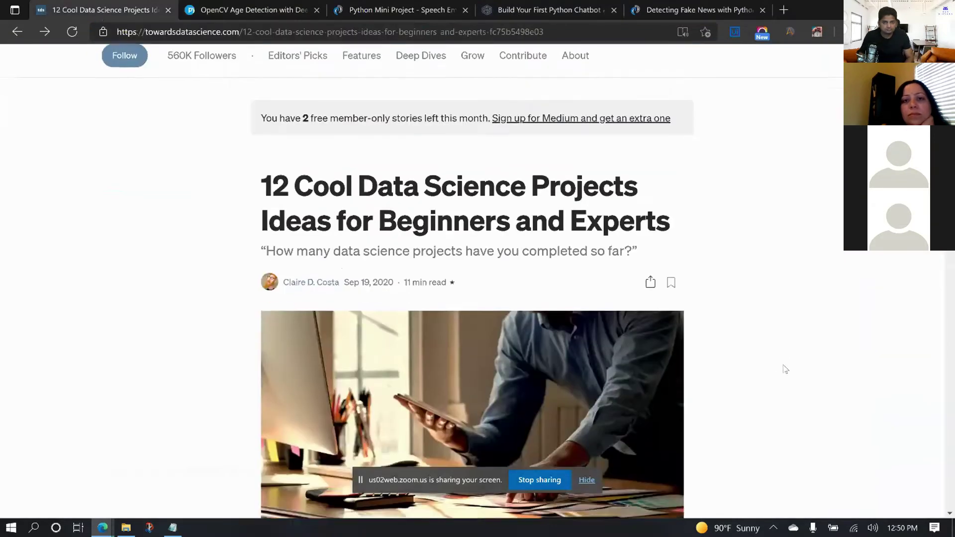
pyautogui.scroll(-1, 785, 369)
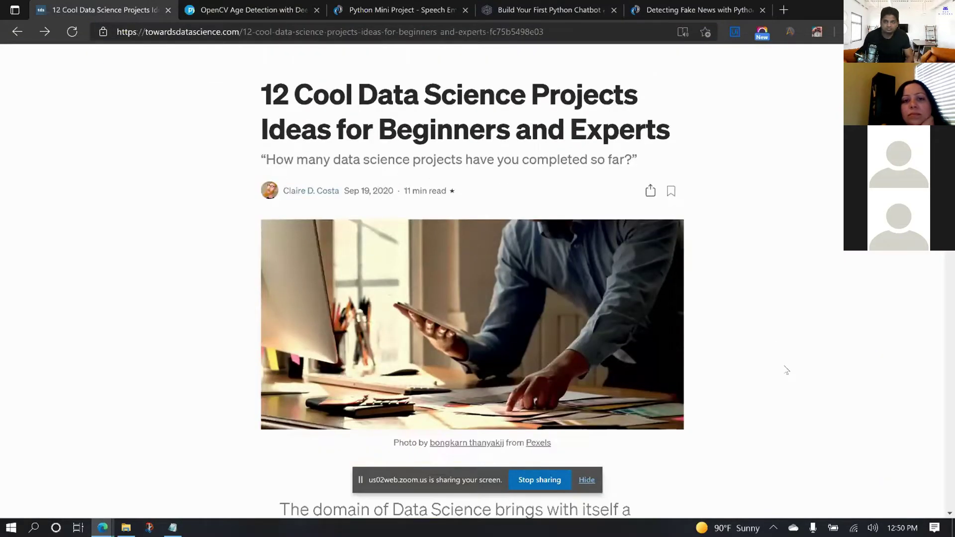
pyautogui.scroll(-10, 785, 370)
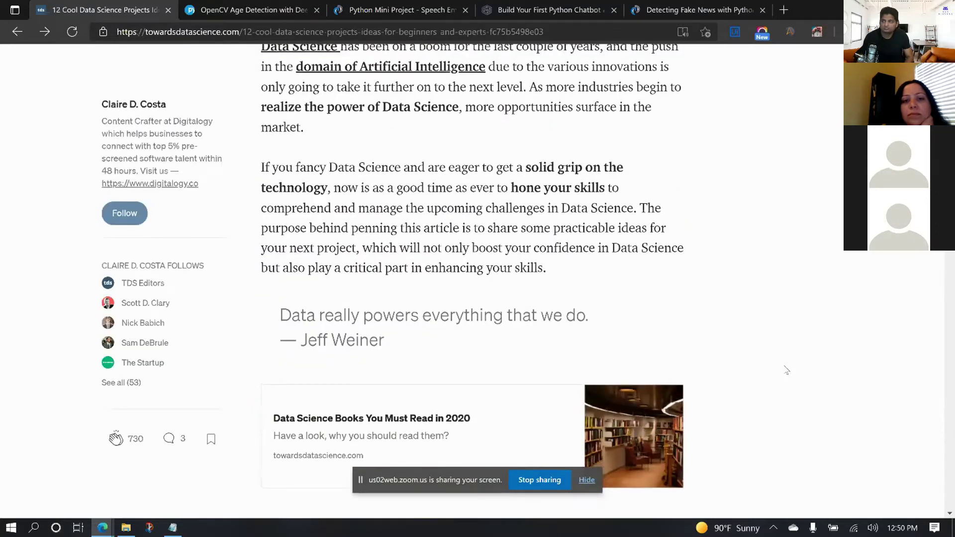
pyautogui.scroll(10, 786, 370)
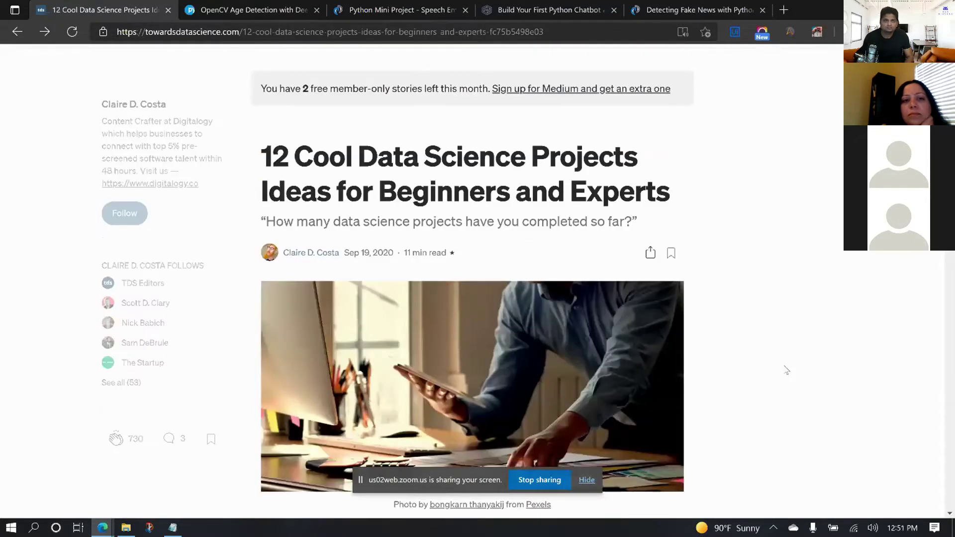
pyautogui.scroll(-10, 786, 370)
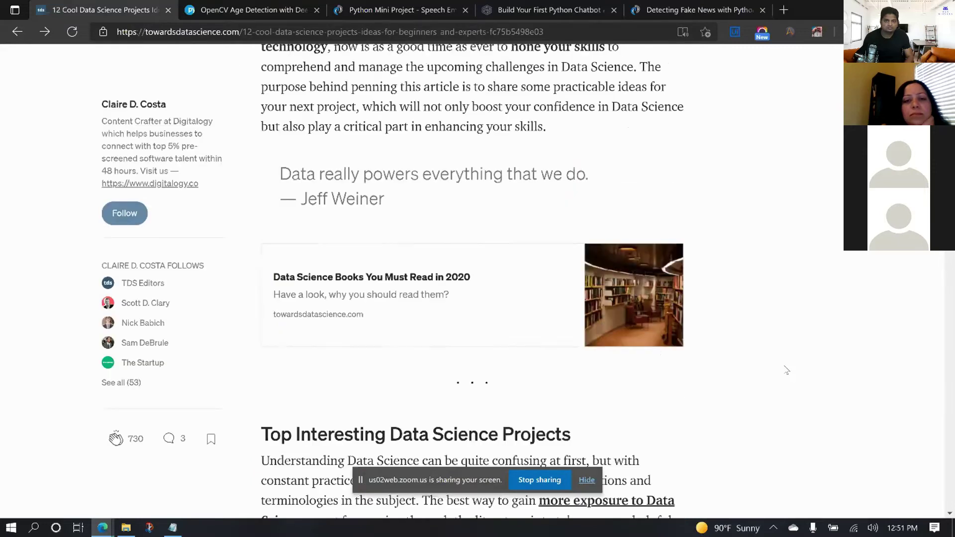
pyautogui.scroll(-10, 786, 370)
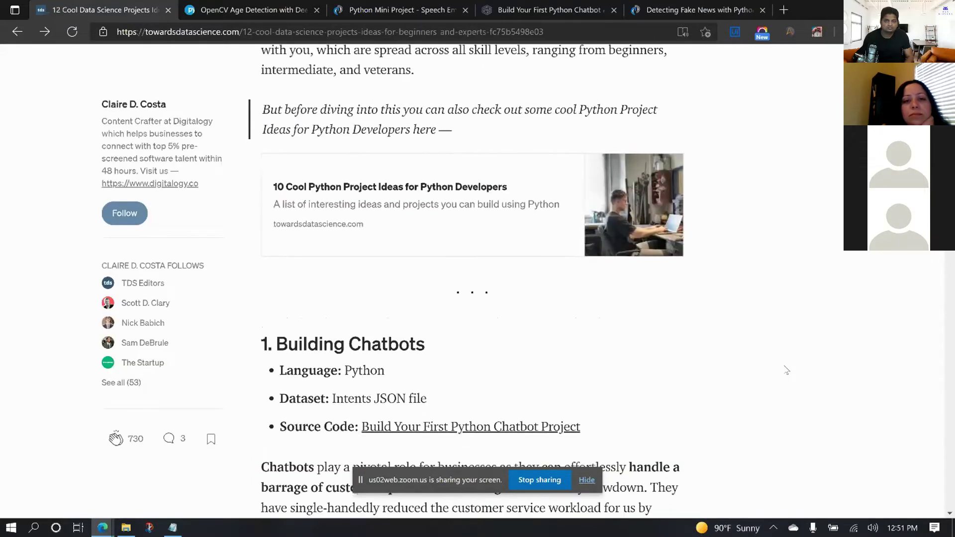
pyautogui.scroll(-3, 786, 370)
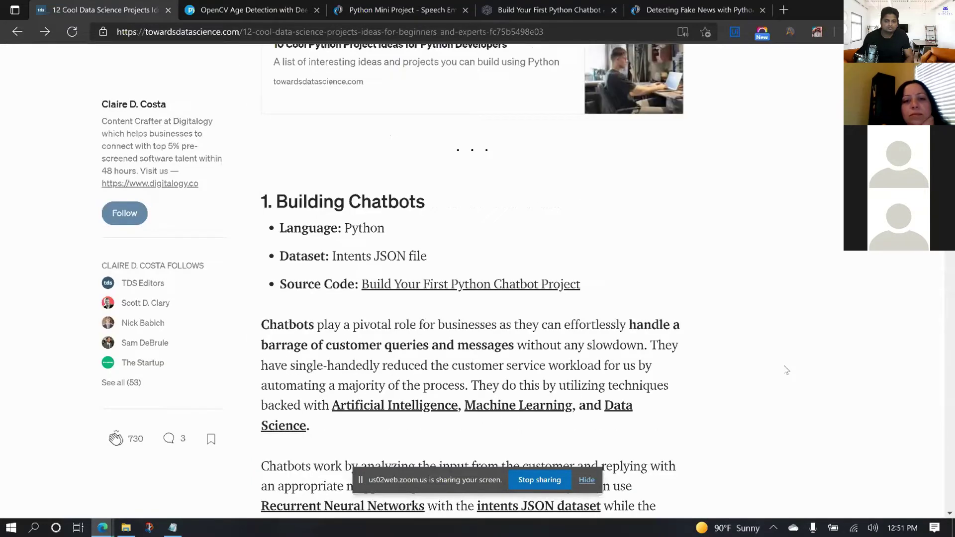
# Switch to the data_science-meeting-notes file in Notepad and highlight the top 12 projects, from Building Chatbots to Customer Segmentation
pyautogui.click(179, 532)
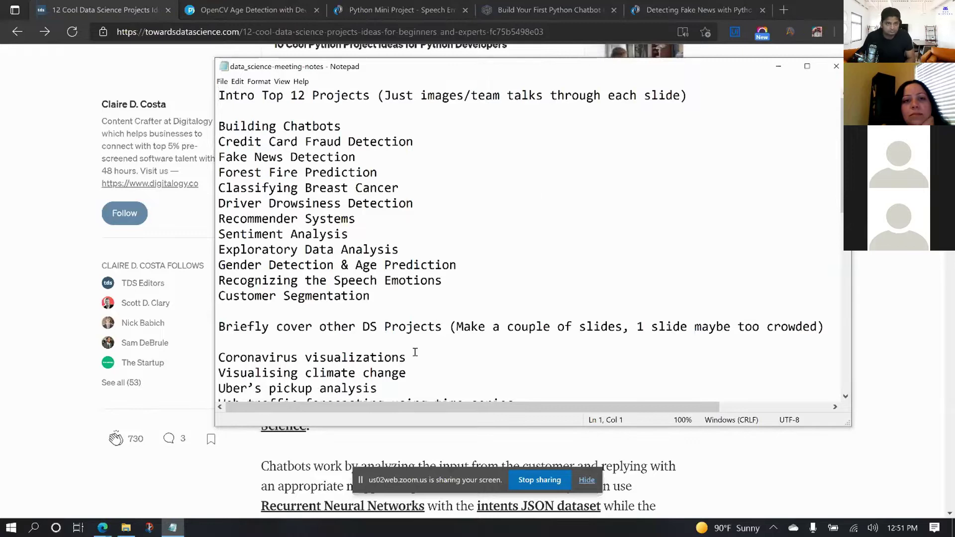
pyautogui.moveTo(373, 296); pyautogui.dragTo(197, 125)
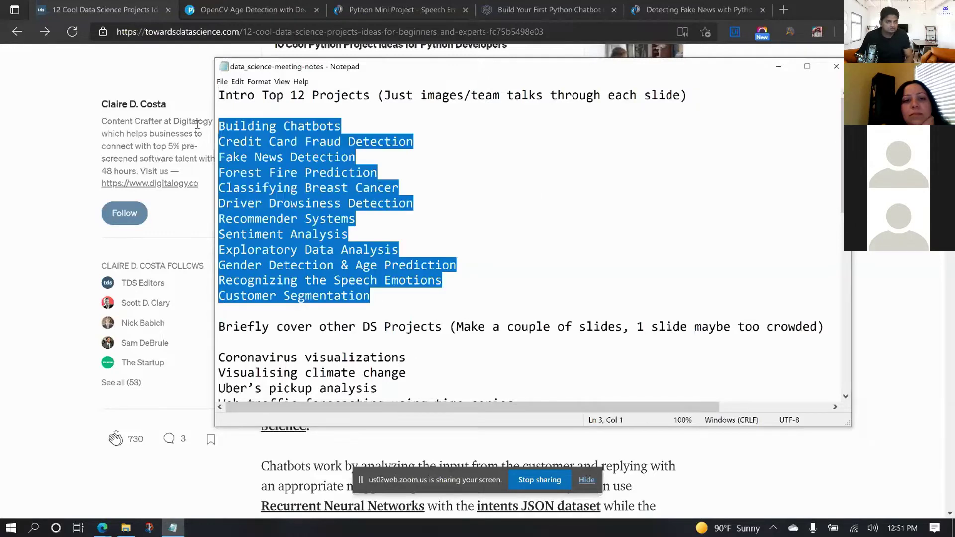
pyautogui.click(486, 149)
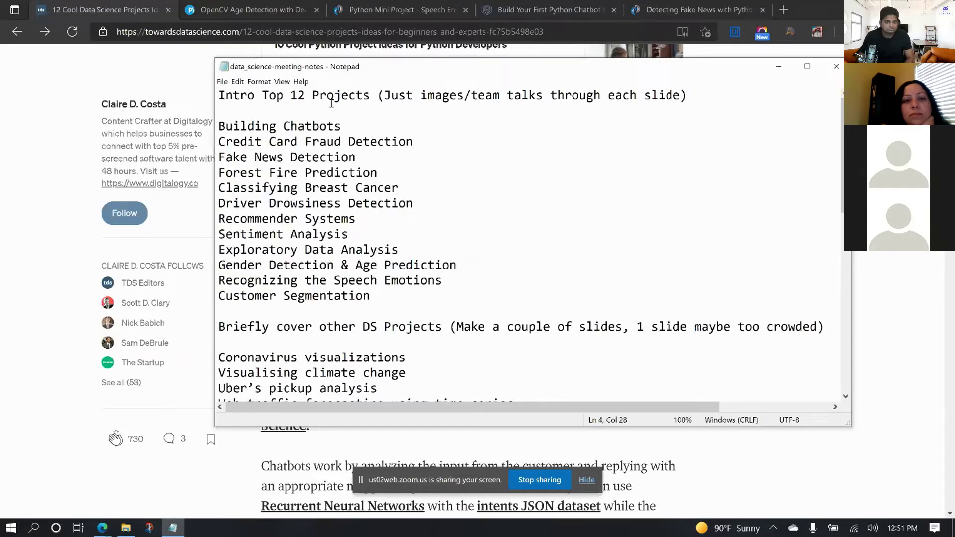
pyautogui.moveTo(261, 97); pyautogui.dragTo(404, 99)
pyautogui.click(455, 123)
pyautogui.moveTo(382, 297); pyautogui.dragTo(219, 129)
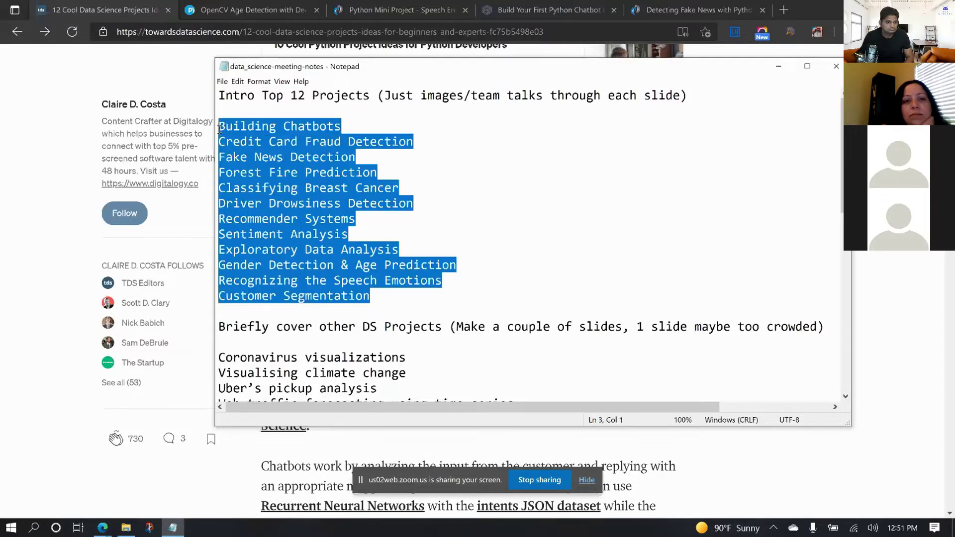
pyautogui.click(480, 151)
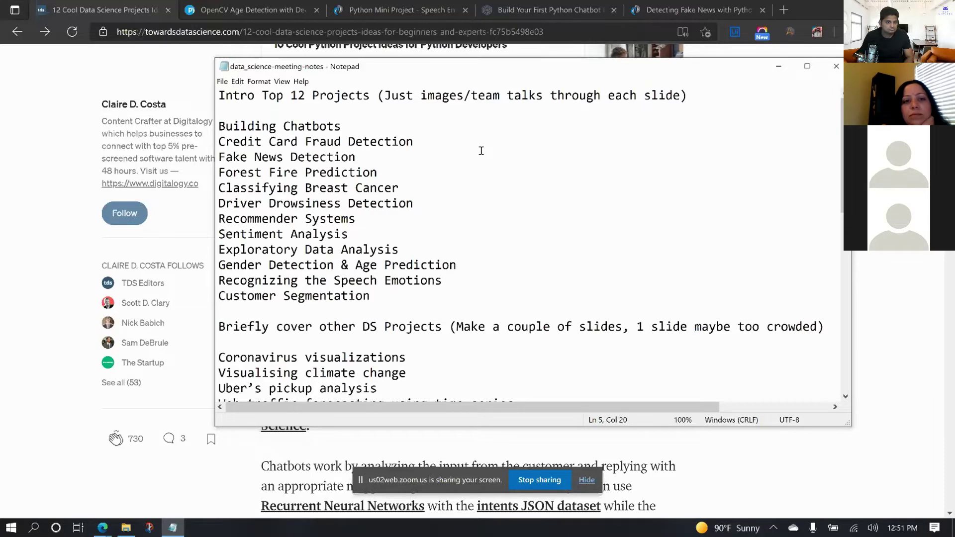
# Highlight the first group of other DS projects in the notes, from Coronavirus visualizations to Impact Of Climate Change On Global Food Supply
pyautogui.scroll(-2, 480, 150)
pyautogui.scroll(-1, 474, 179)
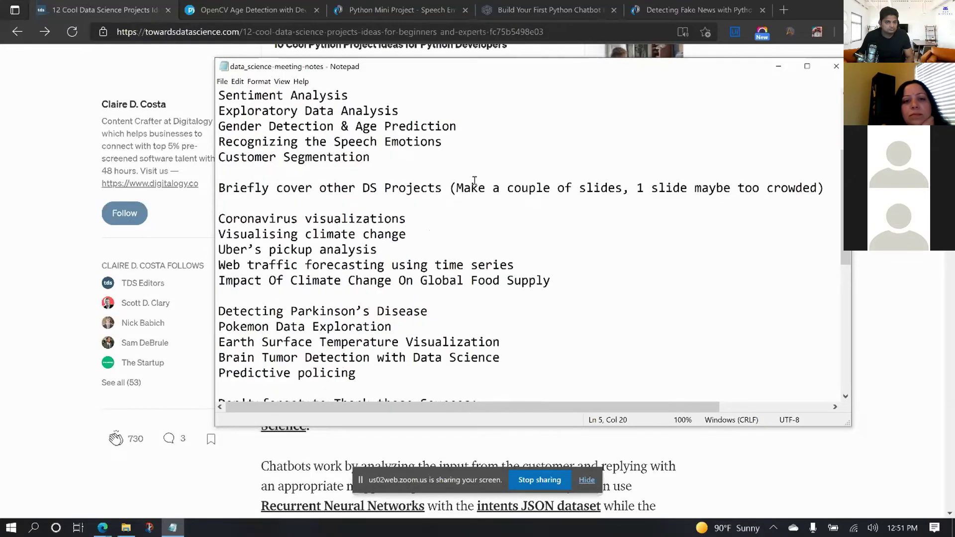
pyautogui.moveTo(219, 219); pyautogui.dragTo(546, 282)
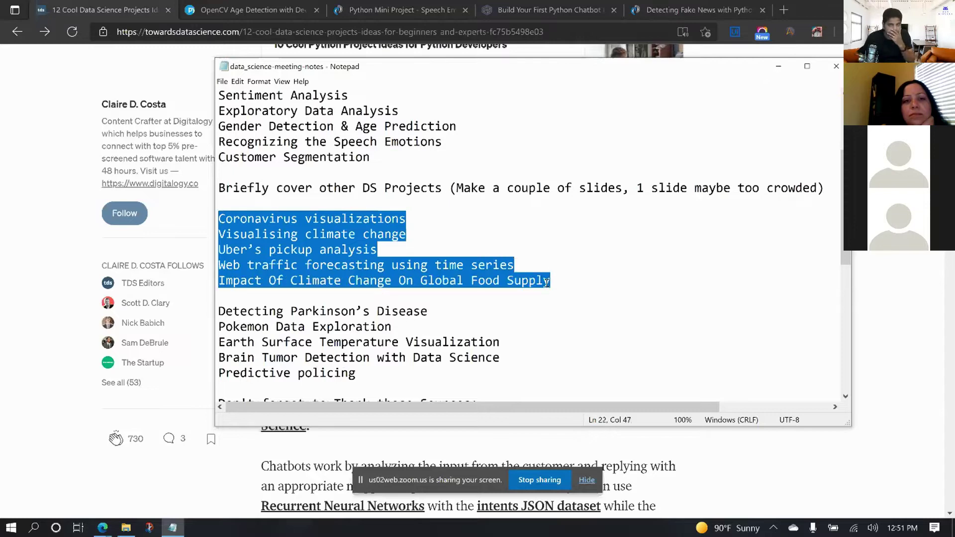
pyautogui.click(385, 158)
pyautogui.scroll(-1, 539, 228)
pyautogui.moveTo(570, 234); pyautogui.dragTo(219, 172)
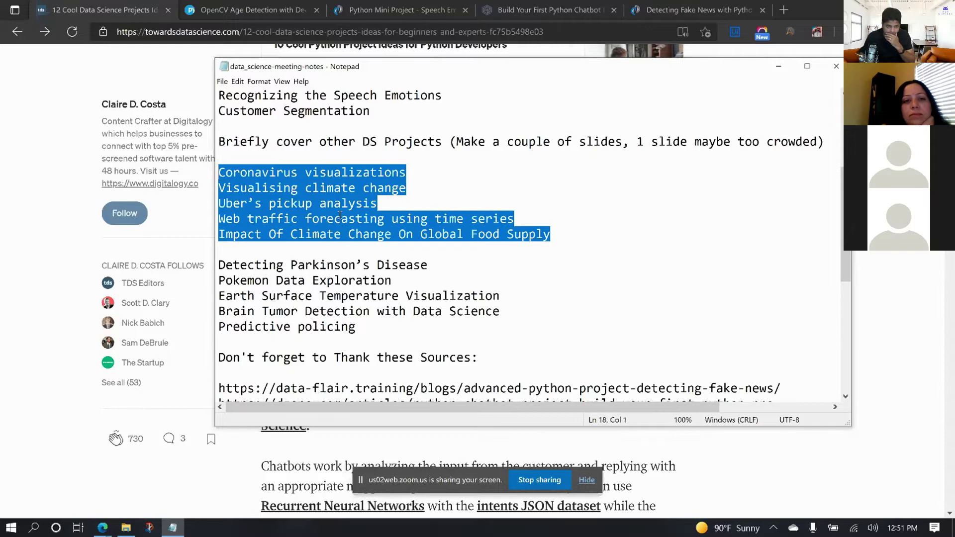
# Highlight the project group ending with Predictive policing, both groups together, and the remark about making a couple of slides
pyautogui.moveTo(380, 329); pyautogui.dragTo(212, 274)
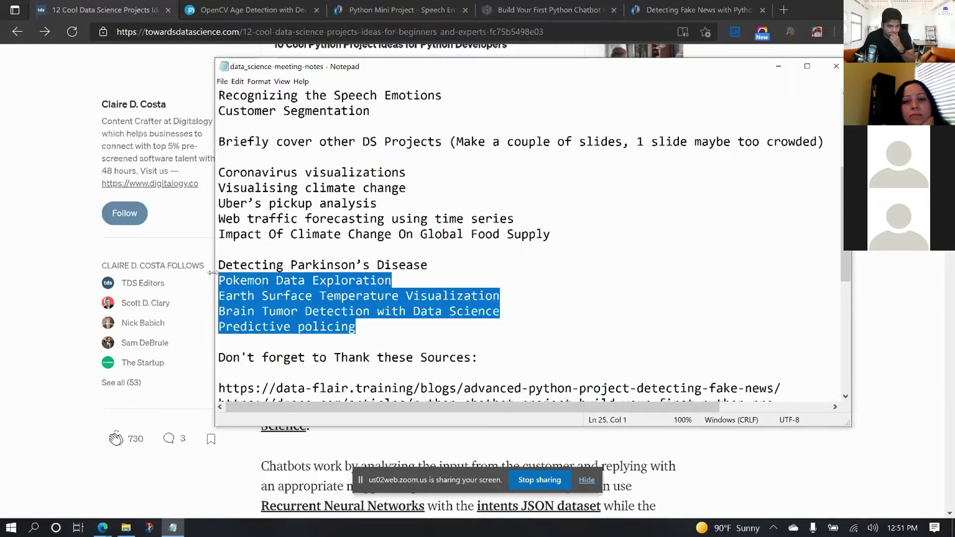
pyautogui.click(233, 266)
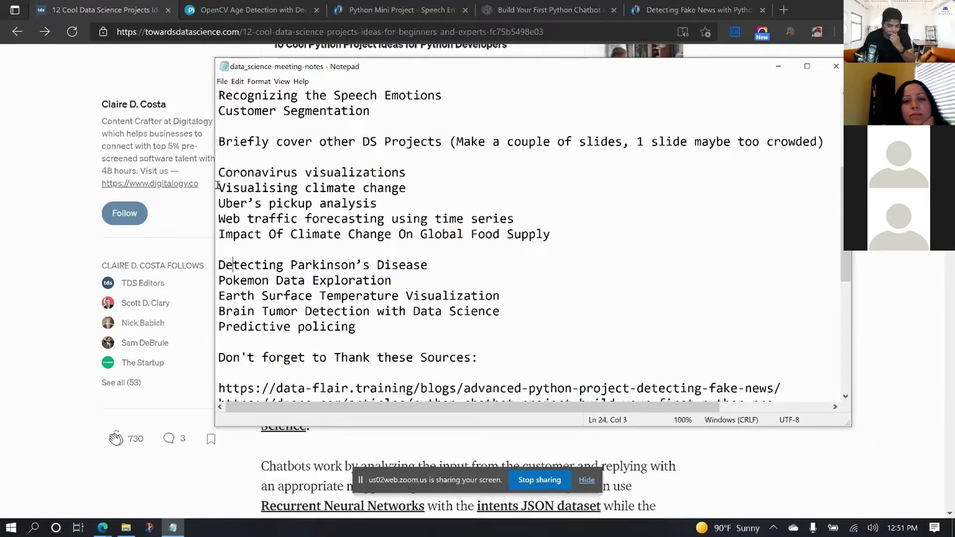
pyautogui.moveTo(219, 172); pyautogui.dragTo(448, 329)
pyautogui.click(601, 247)
pyautogui.click(456, 142)
pyautogui.moveTo(456, 142); pyautogui.dragTo(810, 141)
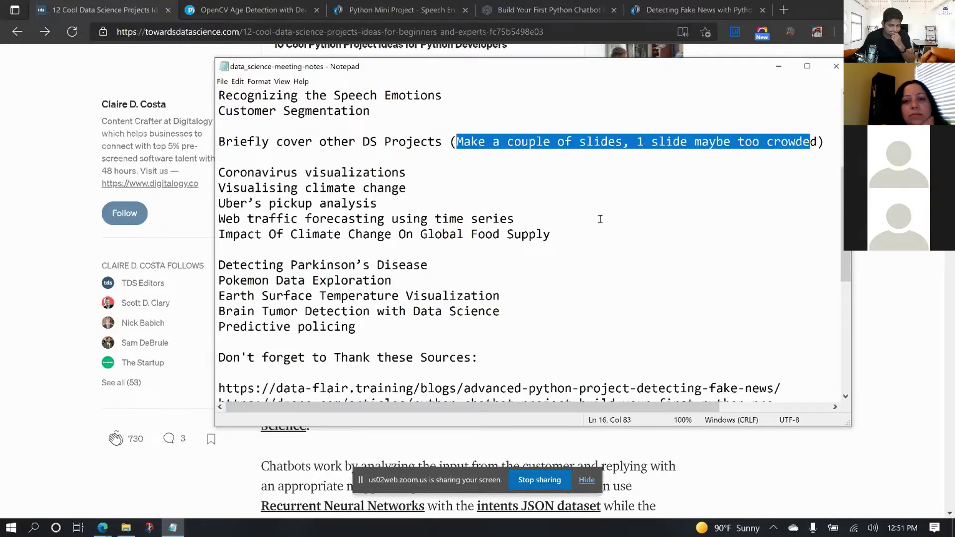
# Review the source links to thank, highlighting the URLs, and the presentation data folder note beneath them
pyautogui.scroll(-2, 506, 275)
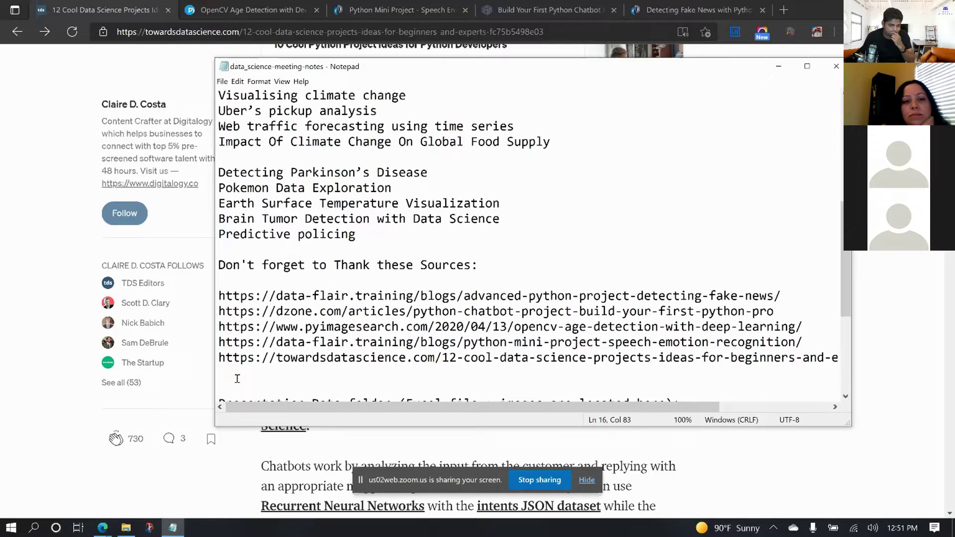
pyautogui.moveTo(225, 374); pyautogui.dragTo(217, 269)
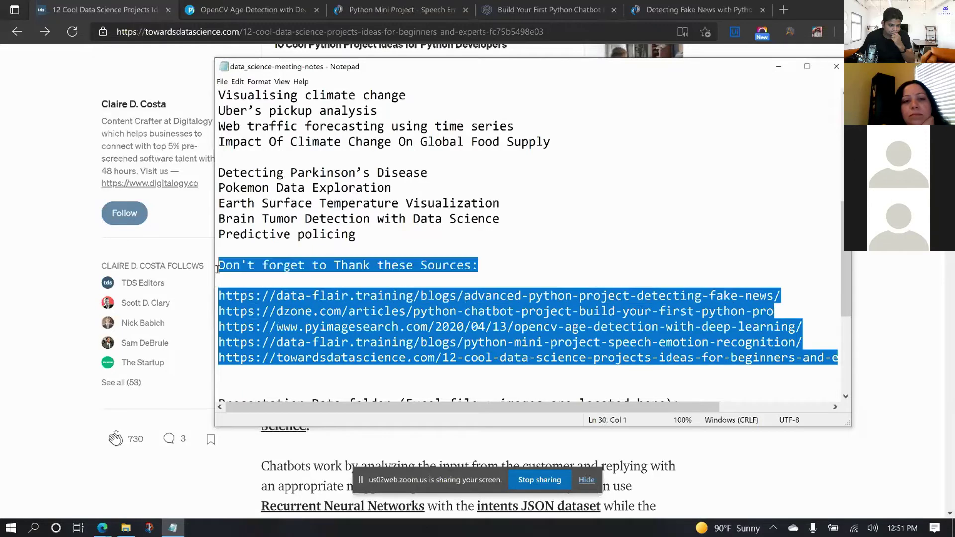
pyautogui.click(532, 264)
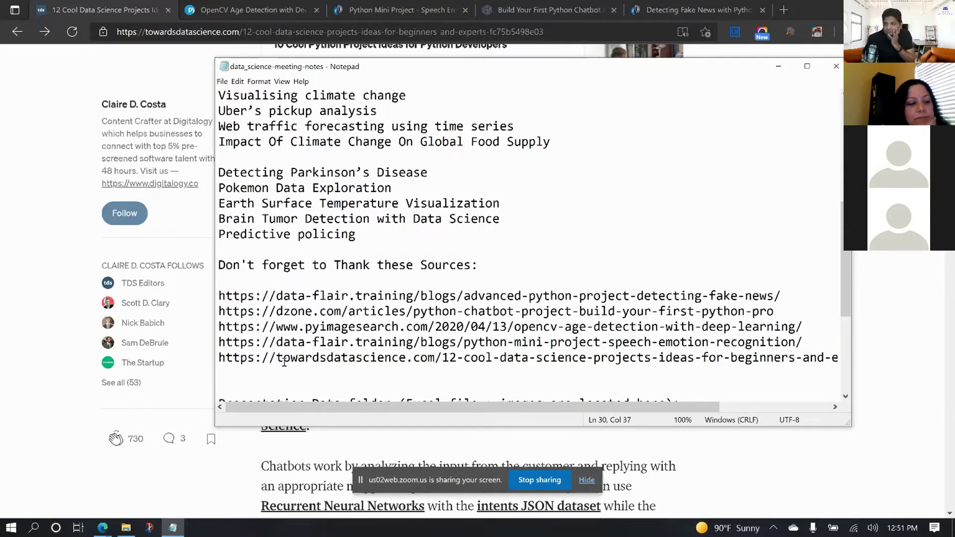
pyautogui.scroll(-1, 284, 361)
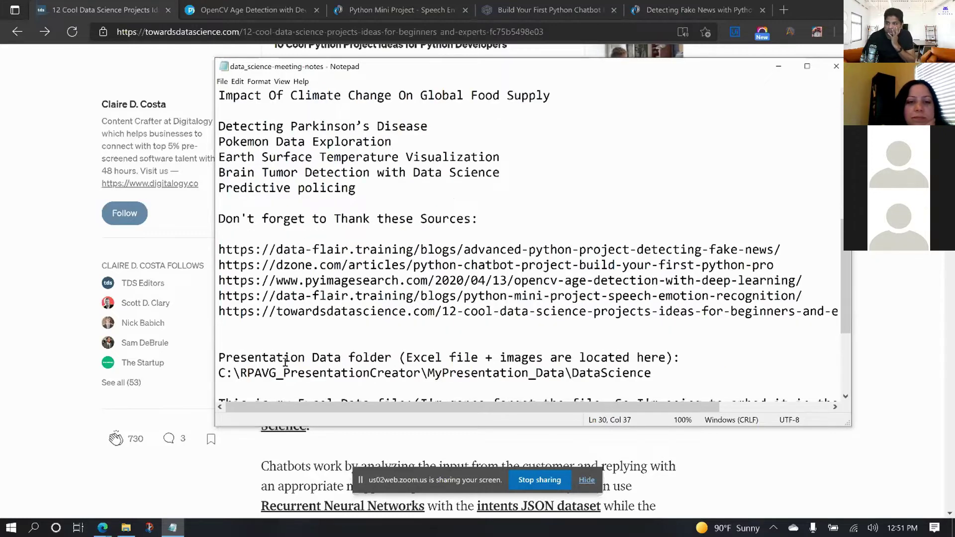
pyautogui.click(237, 327)
pyautogui.hotkey('shift', 'Up')
pyautogui.hotkey('shift', 'Up')
pyautogui.hotkey('shift', 'Up')
pyautogui.hotkey('shift', 'Up')
pyautogui.hotkey('shift', 'Up')
pyautogui.click(249, 334)
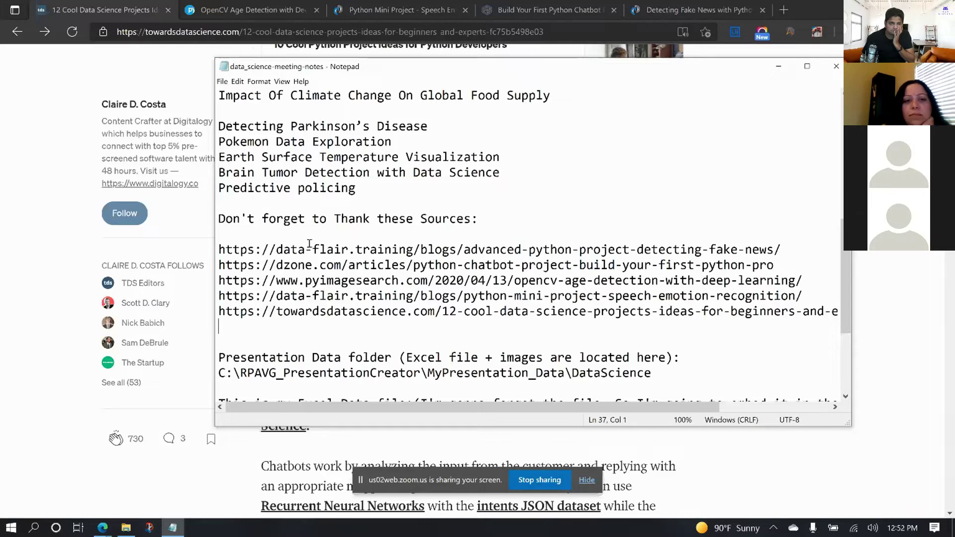
pyautogui.scroll(-2, 309, 243)
pyautogui.scroll(1, 309, 244)
# Switch back to the article in the browser and examine the Building Chatbots section down to Credit Card Fraud Detection
pyautogui.click(26, 469)
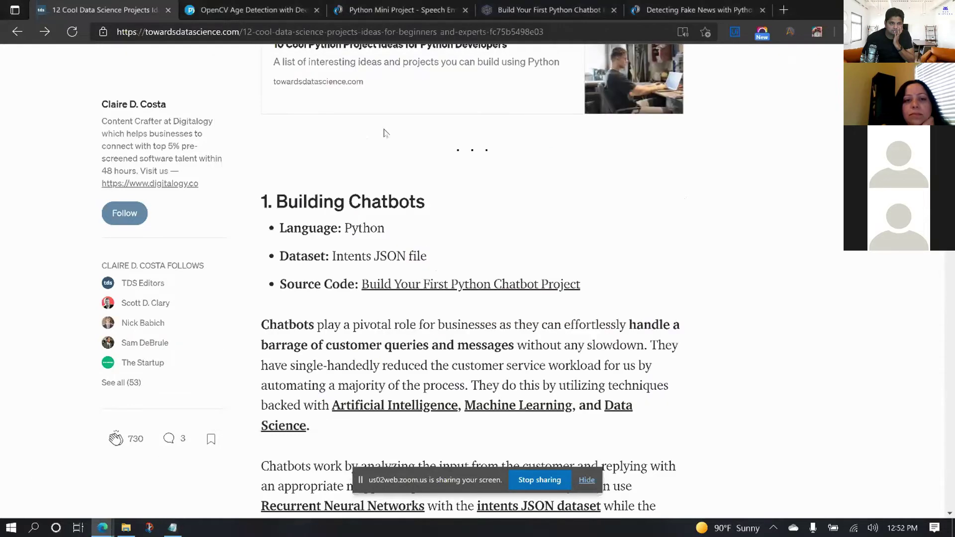
pyautogui.scroll(-3, 445, 199)
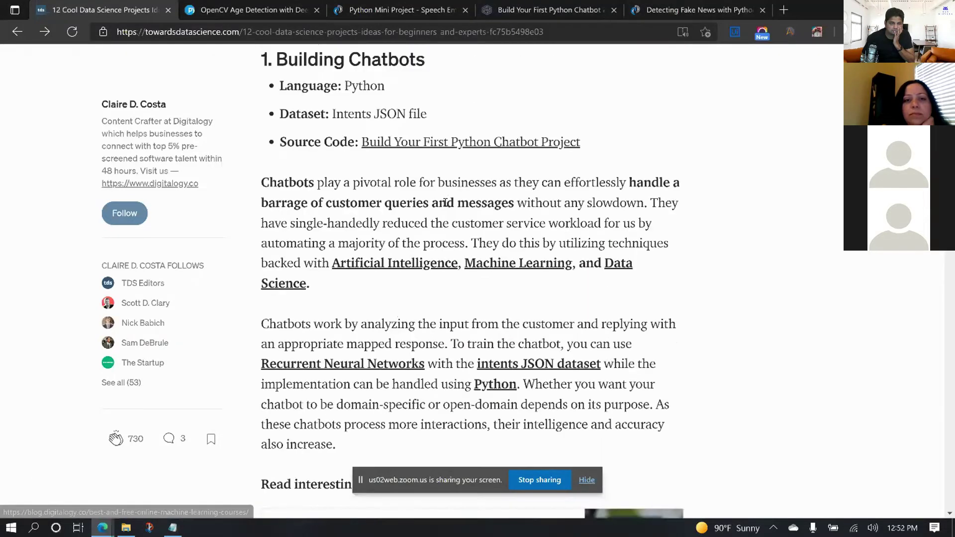
pyautogui.scroll(-4, 461, 312)
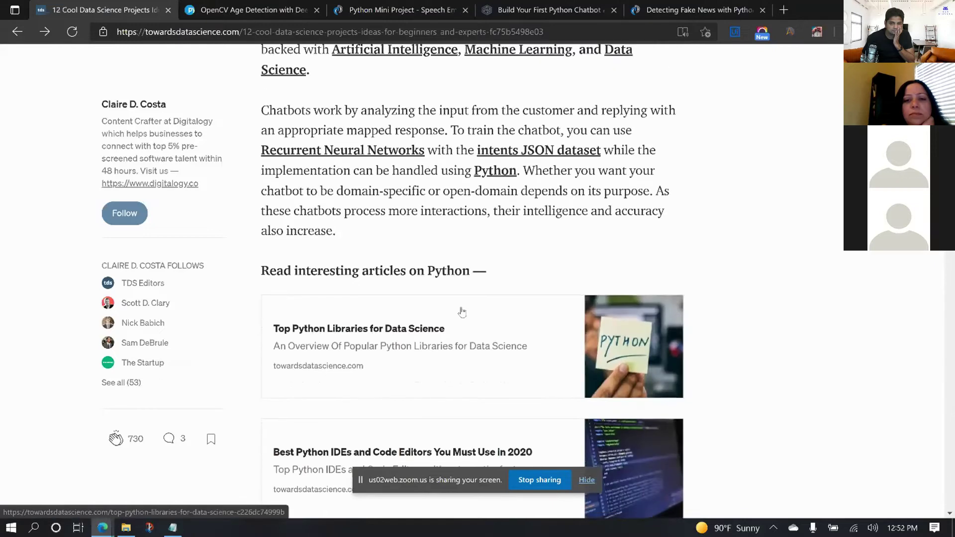
pyautogui.scroll(2, 462, 312)
pyautogui.scroll(5, 462, 311)
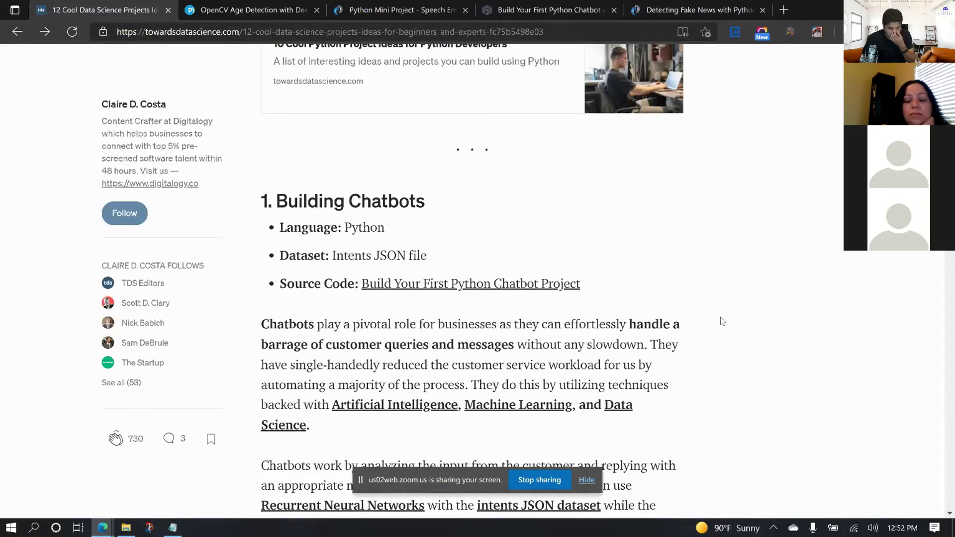
pyautogui.scroll(-3, 721, 321)
pyautogui.scroll(-5, 721, 323)
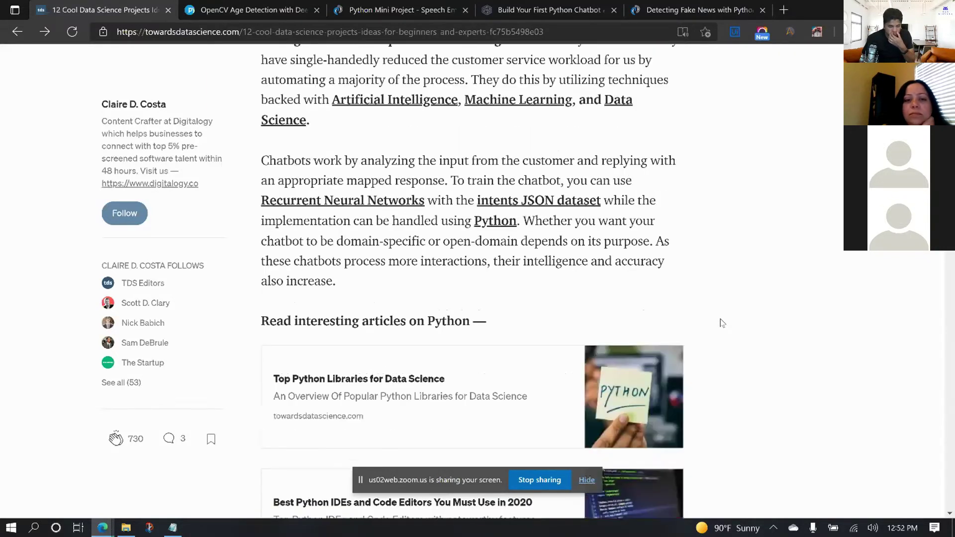
pyautogui.scroll(-3, 721, 323)
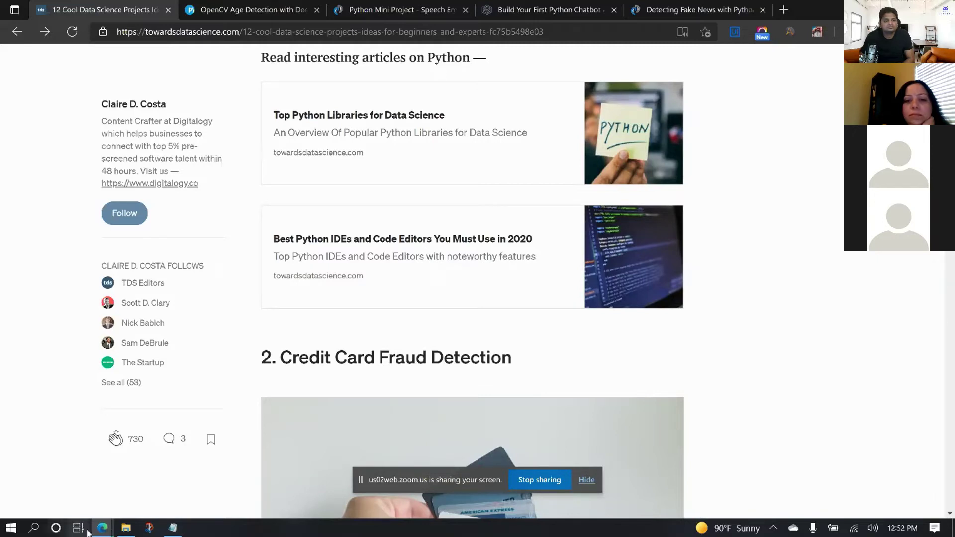
# Switch to File Explorer and open the DataScience folder inside RPAVG_PresentationCreator\MyPresentation_Data
pyautogui.click(125, 532)
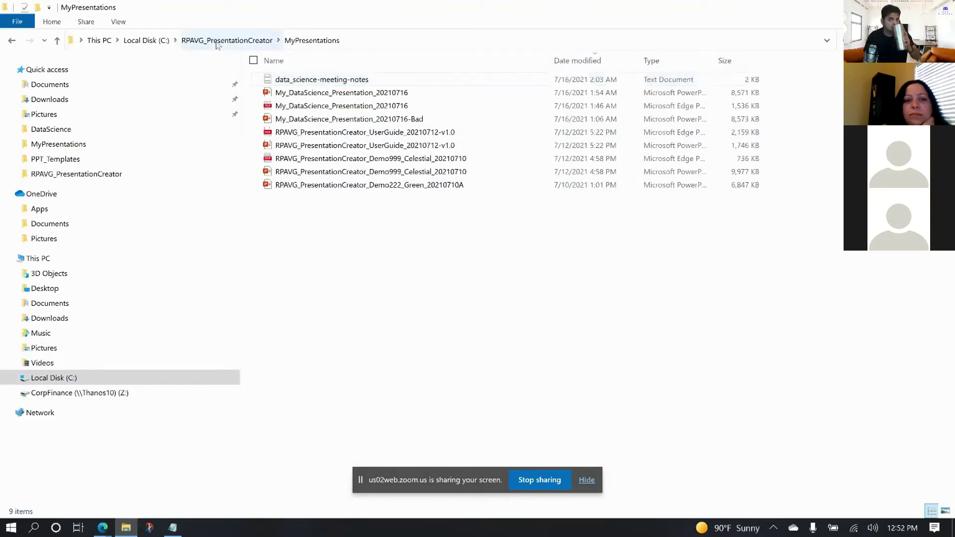
pyautogui.click(217, 41)
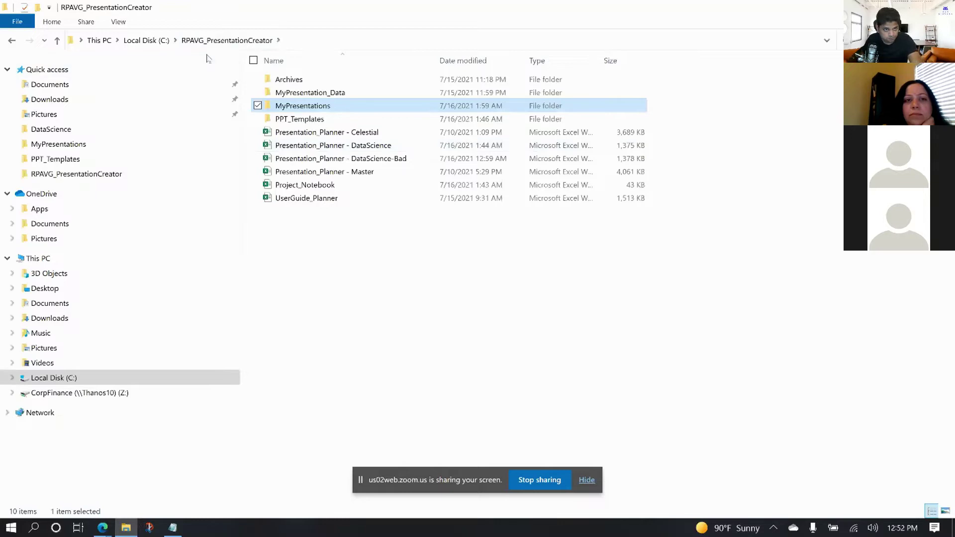
pyautogui.click(329, 251)
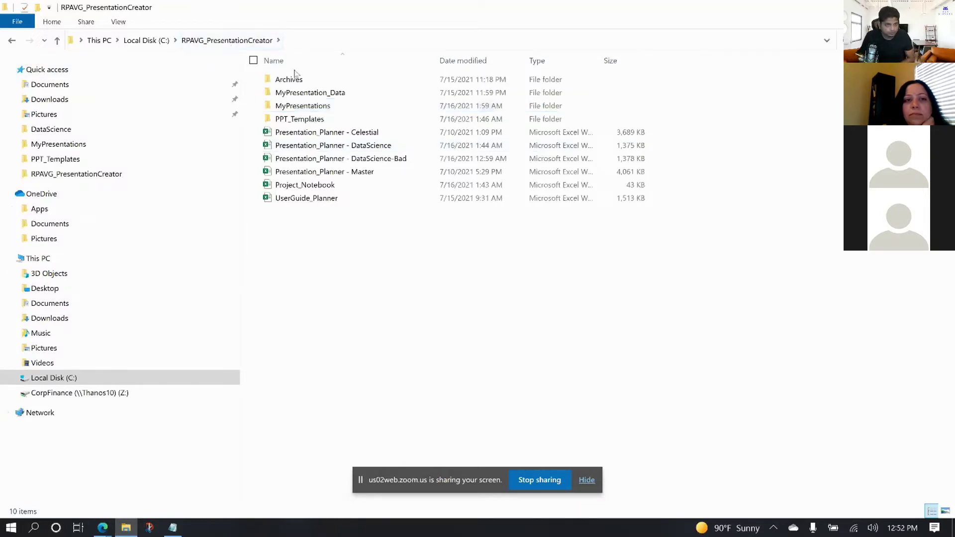
pyautogui.click(305, 98)
pyautogui.doubleClick(304, 98)
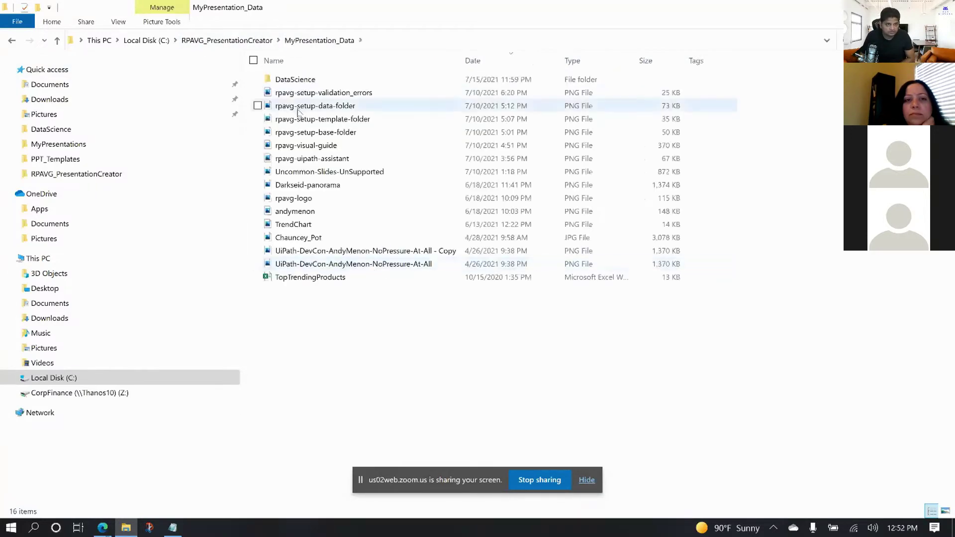
pyautogui.click(303, 83)
pyautogui.doubleClick(303, 80)
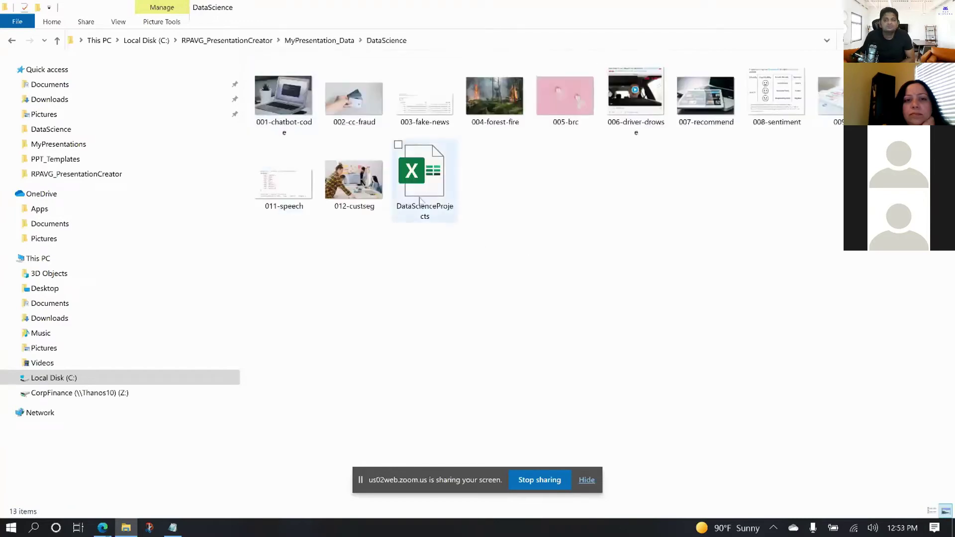
# Look at the template files in the PPT_Templates folder of RPAVG_PresentationCreator, and return to the parent folder
pyautogui.click(239, 46)
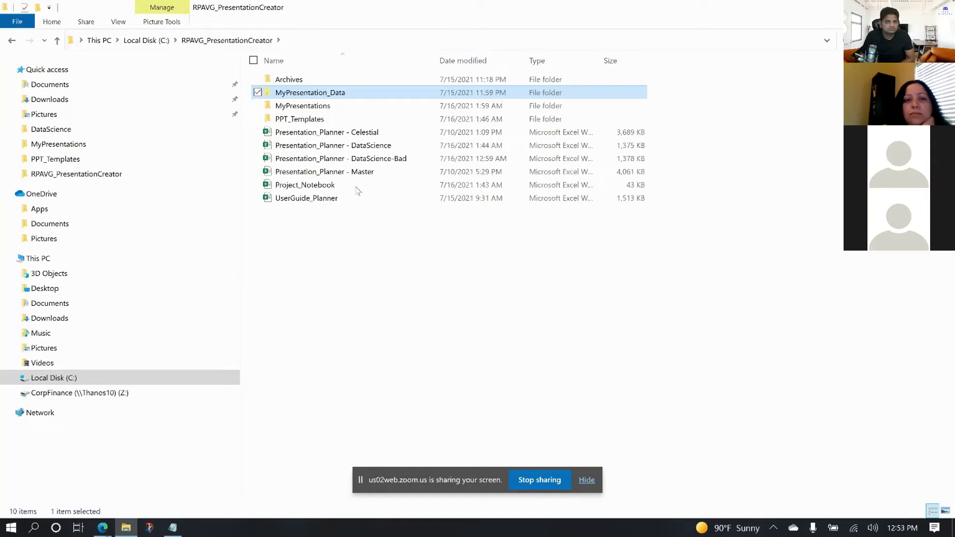
pyautogui.click(288, 121)
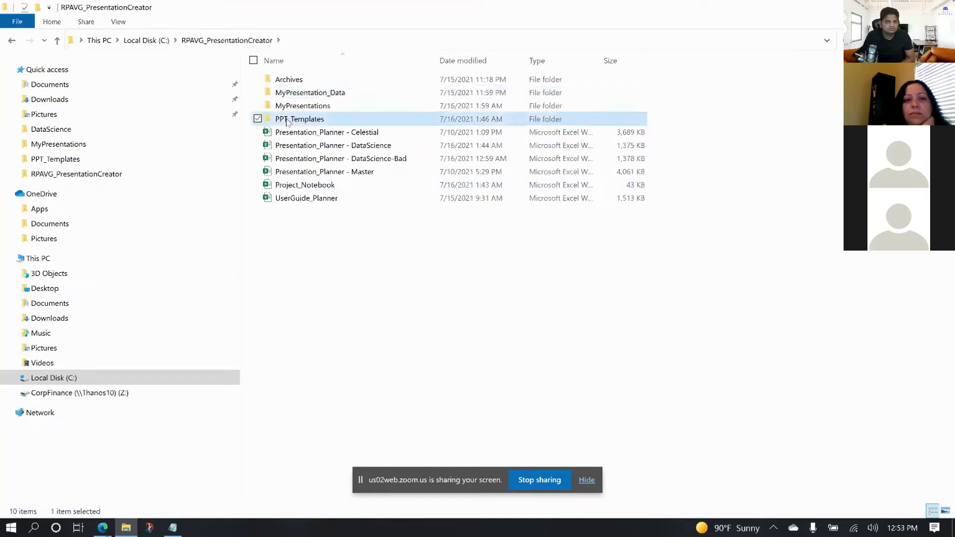
pyautogui.doubleClick(287, 121)
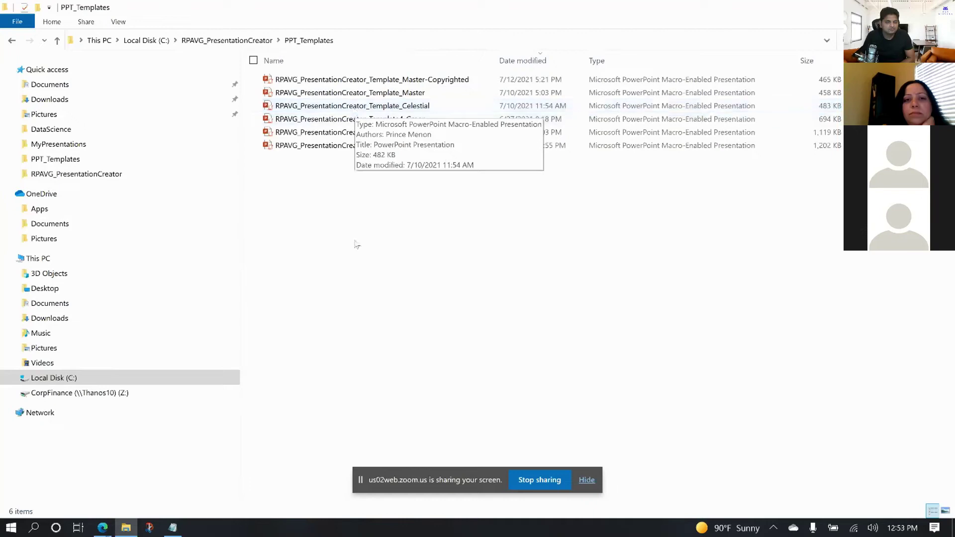
pyautogui.click(232, 46)
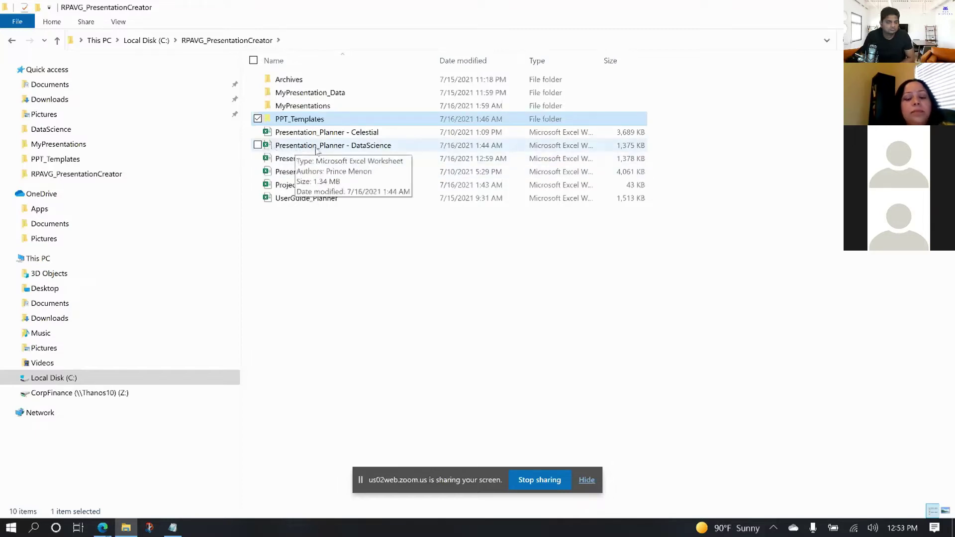
# Open the Presentation_Planner - DataScience workbook and go to its first sheet, Title
pyautogui.doubleClick(369, 149)
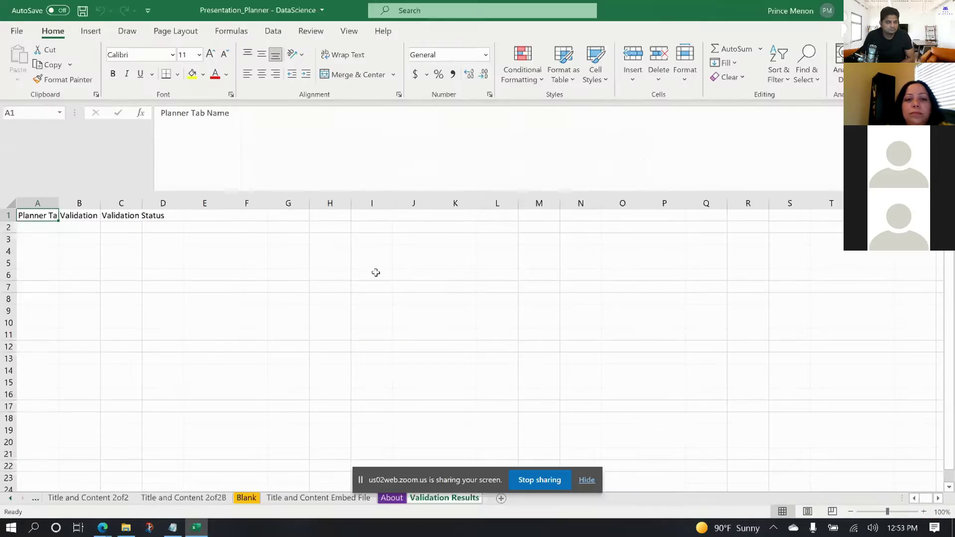
pyautogui.click(10, 498)
pyautogui.click(10, 498)
pyautogui.click(10, 498)
pyautogui.click(10, 498)
pyautogui.click(10, 498)
pyautogui.click(10, 498)
pyautogui.click(10, 498)
pyautogui.click(10, 499)
pyautogui.click(10, 499)
pyautogui.click(10, 499)
pyautogui.click(10, 499)
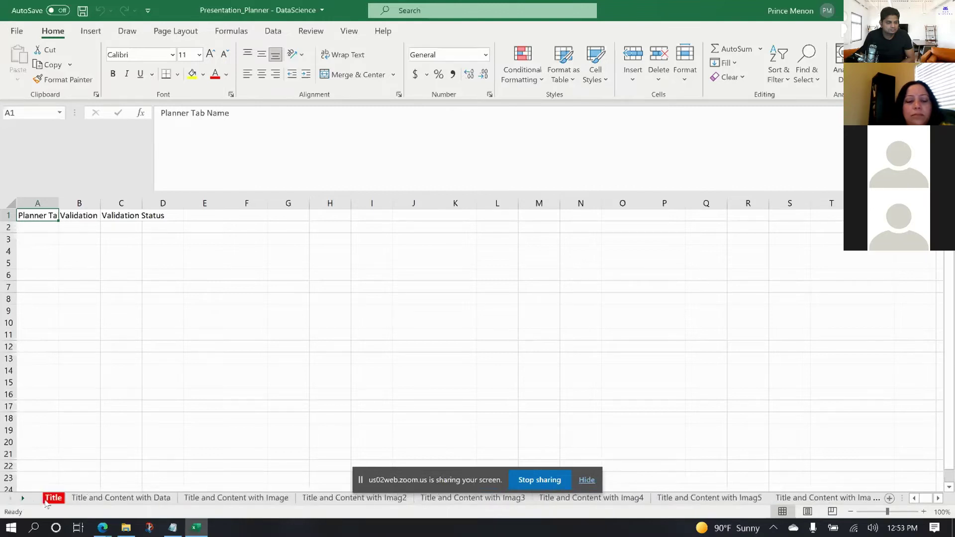
pyautogui.click(46, 502)
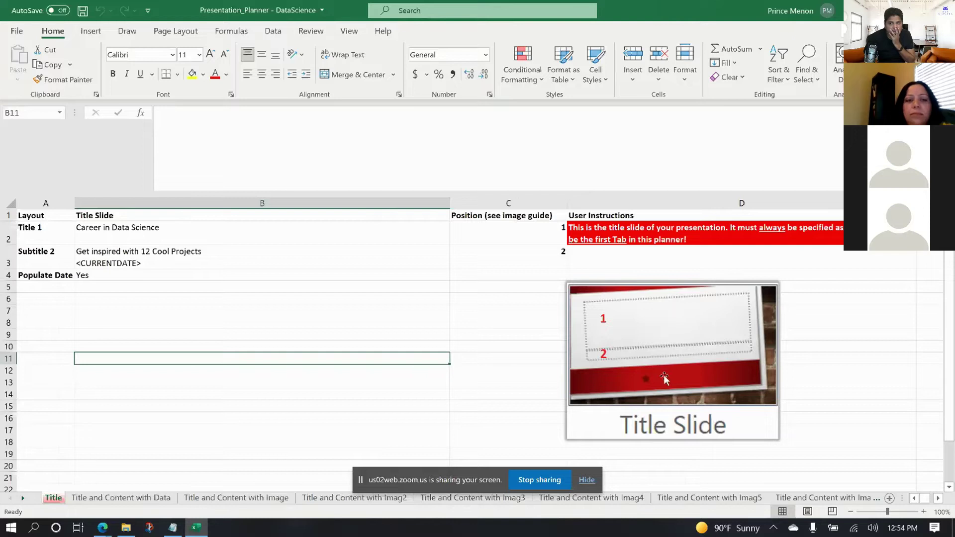
# Examine the title, its position number and the subtitle entries of the Title Slide layout
pyautogui.click(234, 252)
pyautogui.click(221, 241)
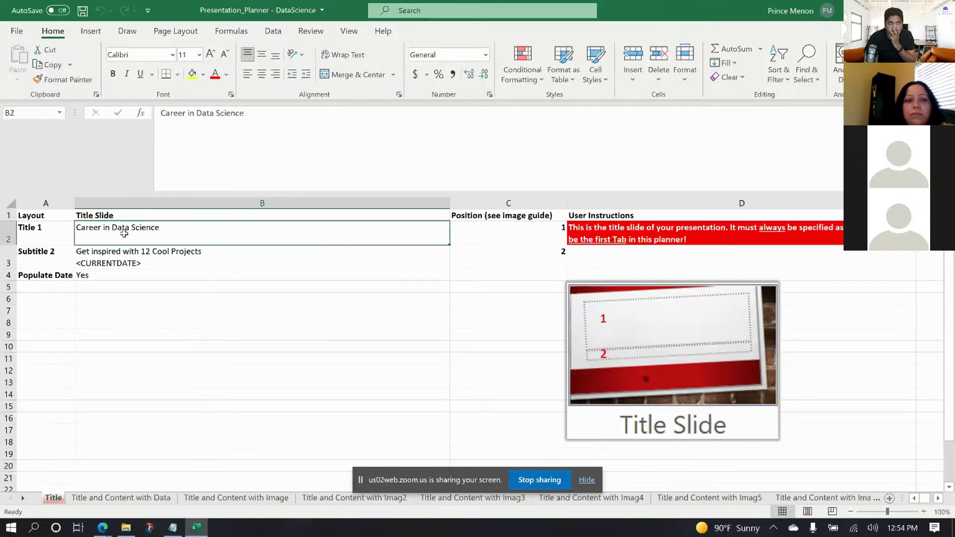
pyautogui.click(526, 231)
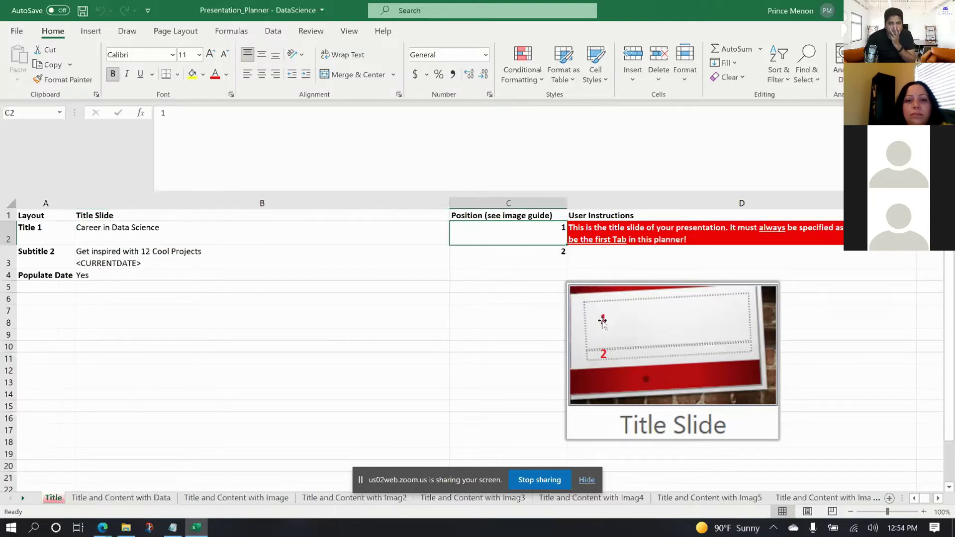
pyautogui.click(181, 257)
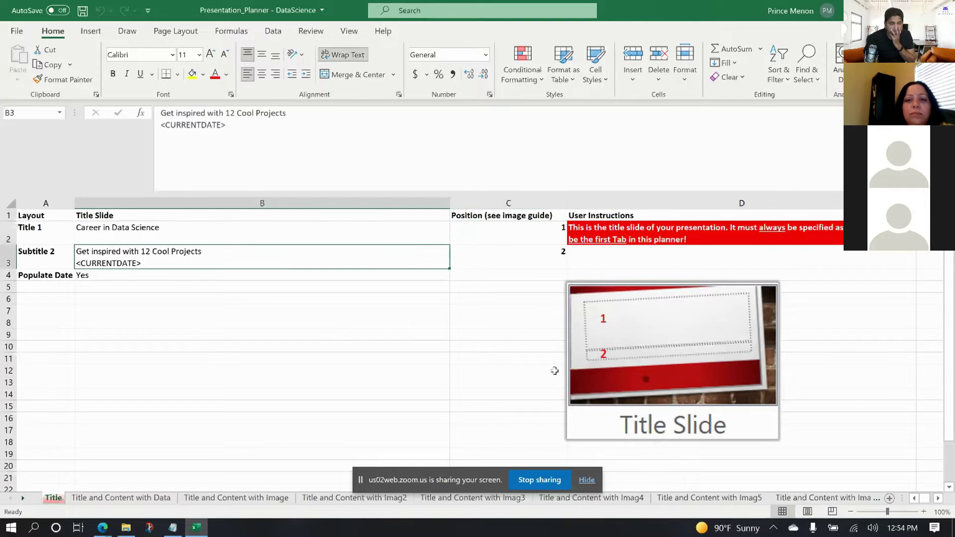
# Review the Title and Content with Data sheet, checking the INSERT DATA placeholder, source Excel file path and data sheet name
pyautogui.click(135, 502)
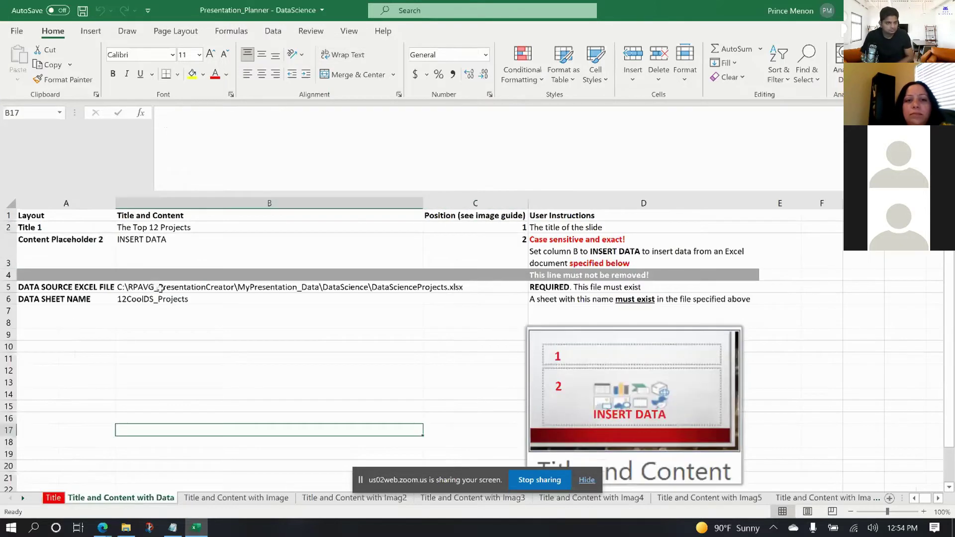
pyautogui.click(161, 288)
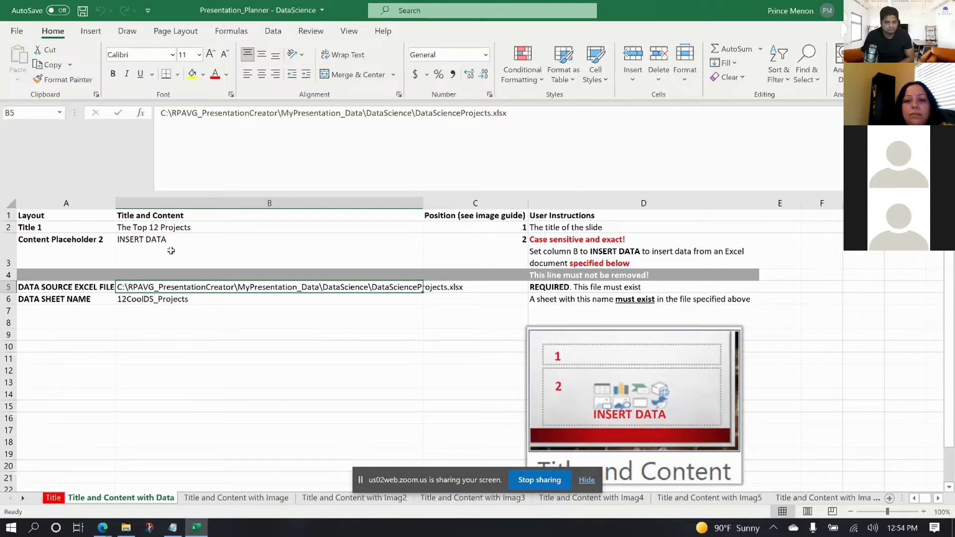
pyautogui.click(234, 299)
pyautogui.click(164, 288)
pyautogui.click(217, 249)
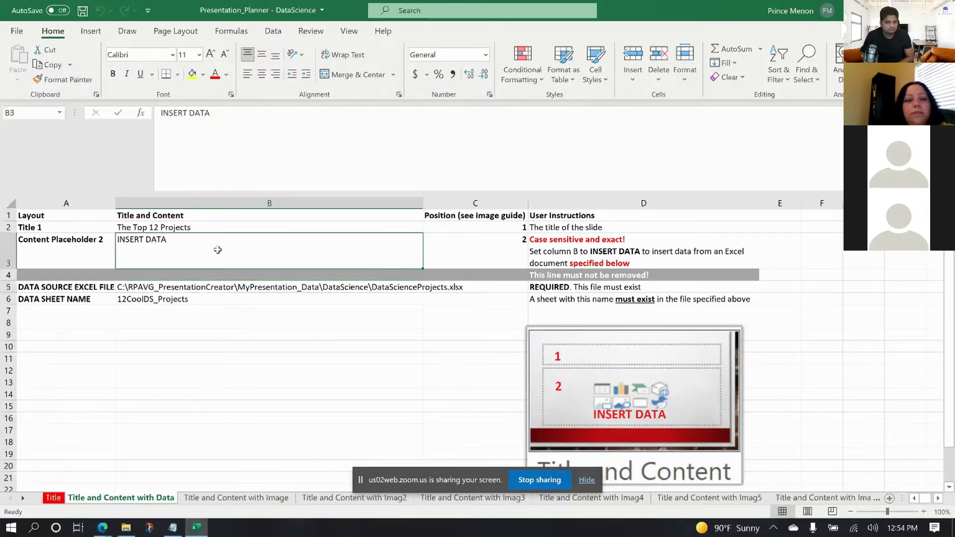
pyautogui.click(167, 289)
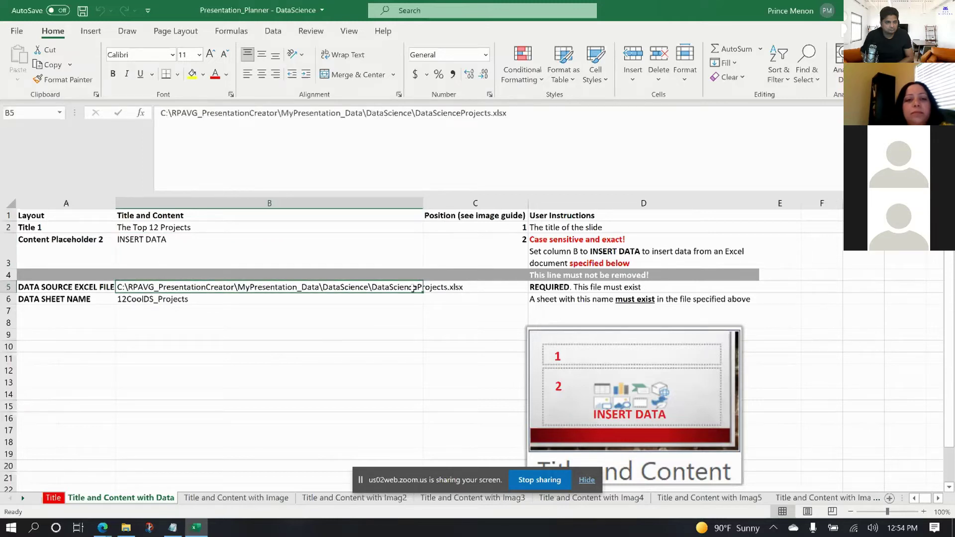
pyautogui.click(169, 299)
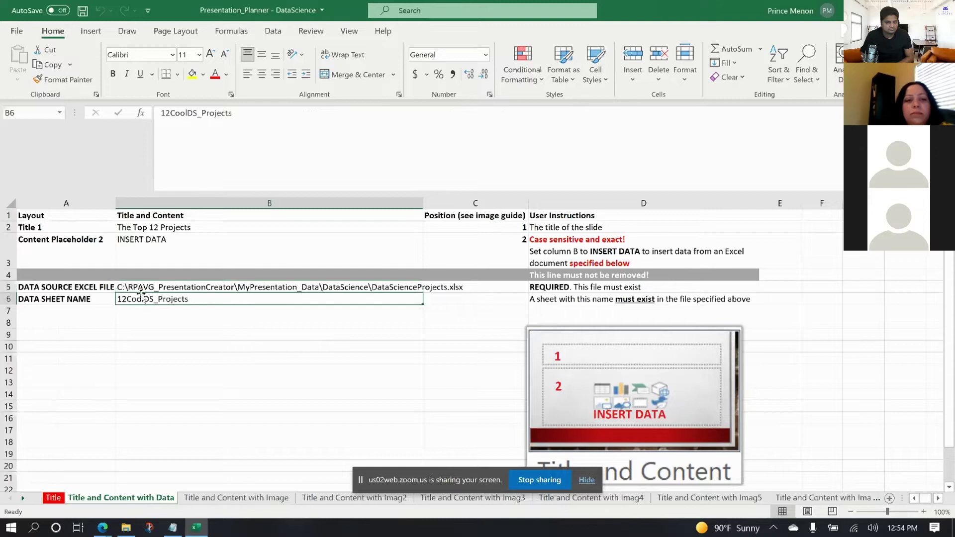
# Review the Title and Content with Image sheet, checking the INSERT IMAGE placeholder, image file path, layout and image height factor
pyautogui.click(222, 499)
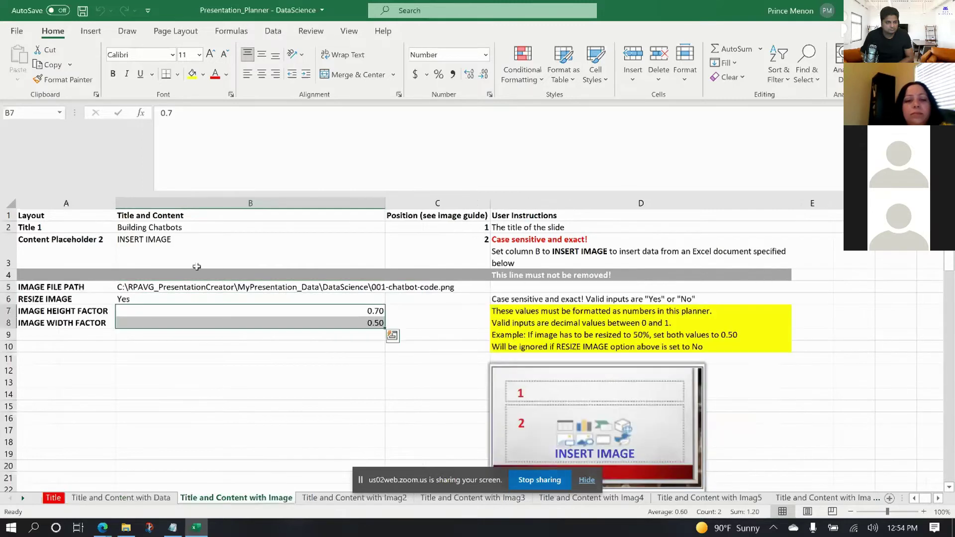
pyautogui.click(179, 243)
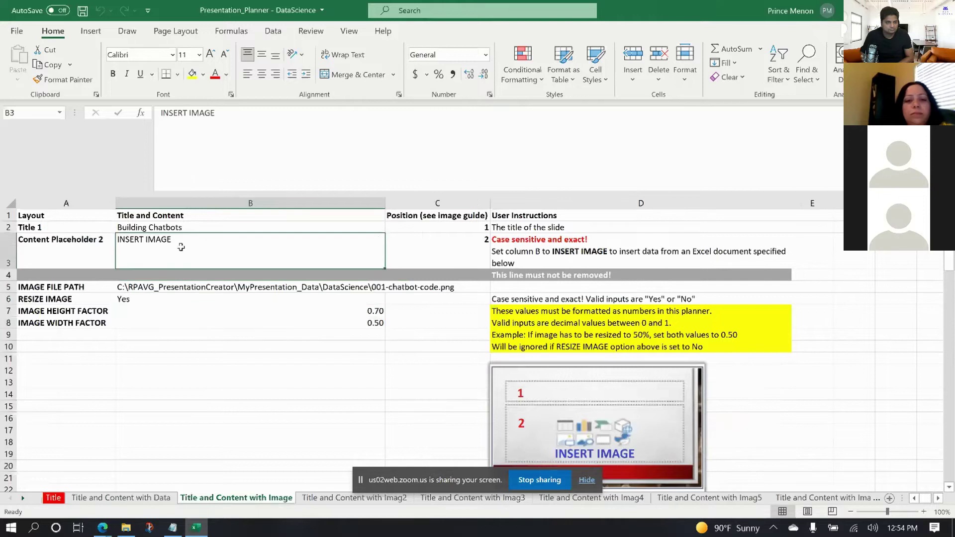
pyautogui.click(189, 287)
pyautogui.click(177, 216)
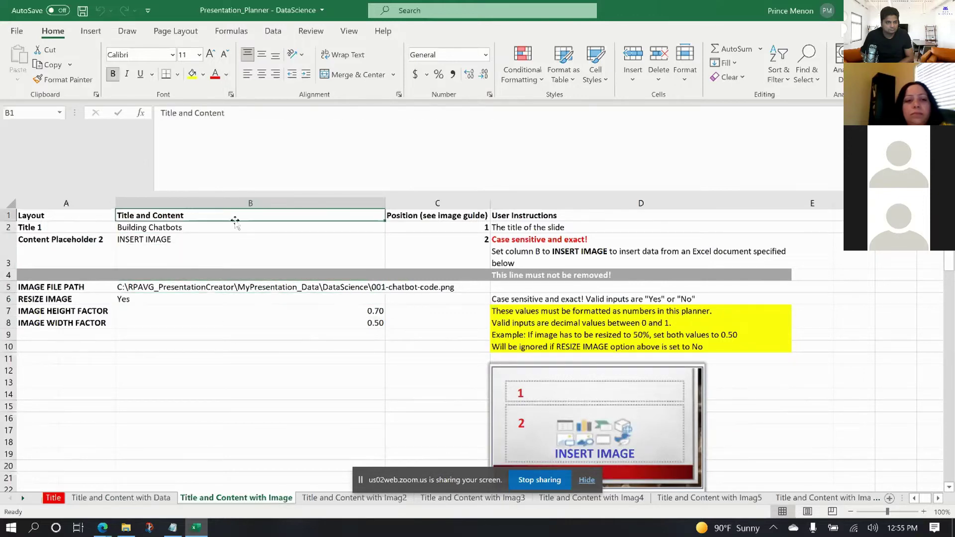
pyautogui.click(299, 310)
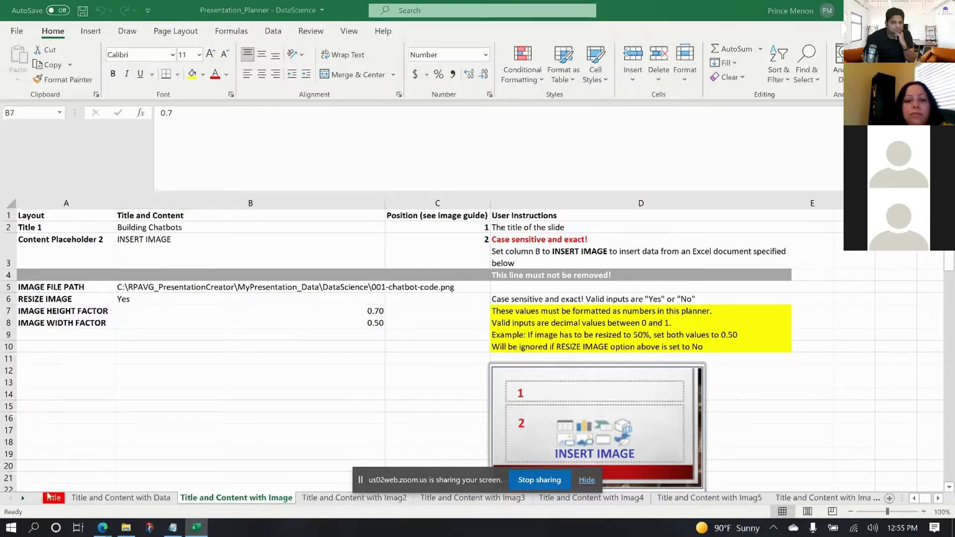
# Hide the screen-sharing bar and show the source links on the Title and Content 2of2B sheet
pyautogui.click(23, 498)
pyautogui.click(24, 498)
pyautogui.click(24, 498)
pyautogui.click(23, 498)
pyautogui.click(23, 499)
pyautogui.click(24, 498)
pyautogui.click(23, 498)
pyautogui.click(24, 498)
pyautogui.click(24, 498)
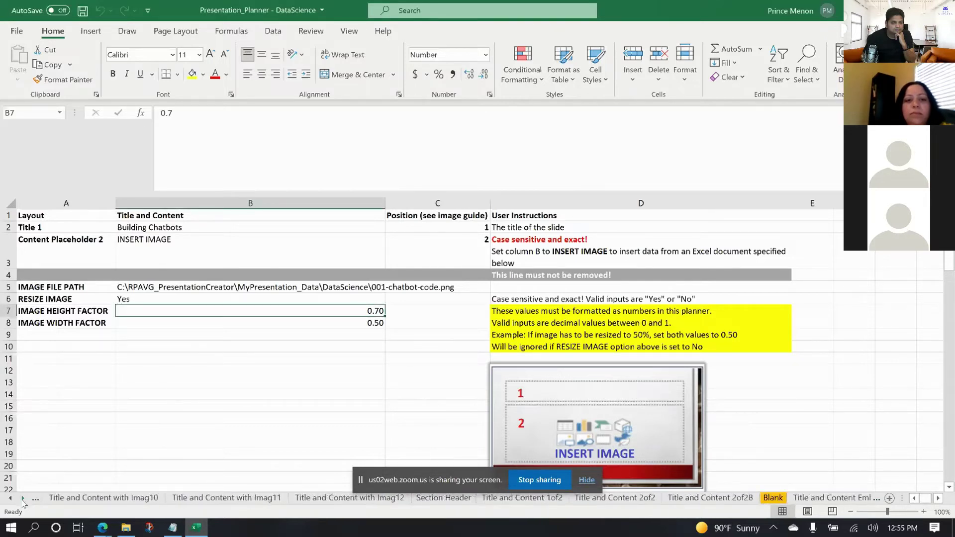
pyautogui.click(23, 498)
pyautogui.click(23, 498)
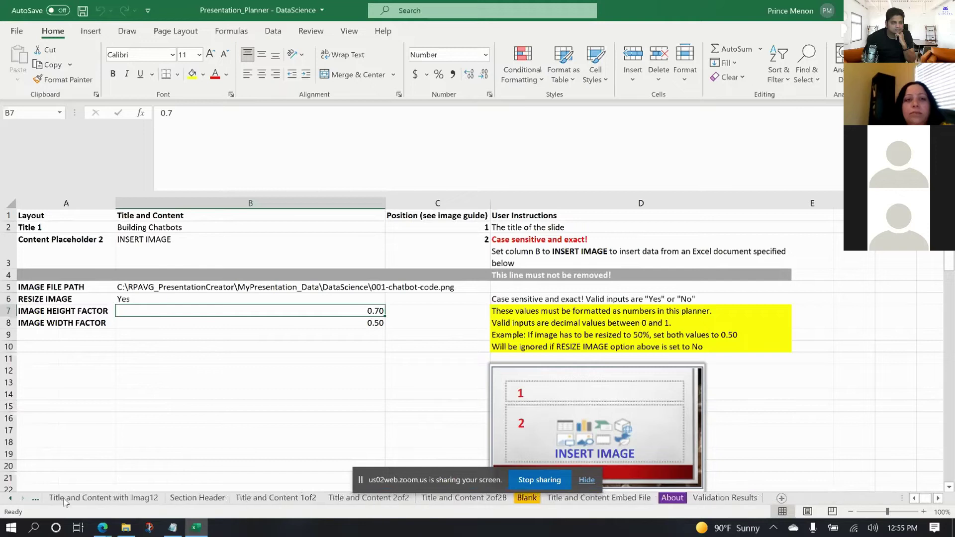
pyautogui.click(391, 498)
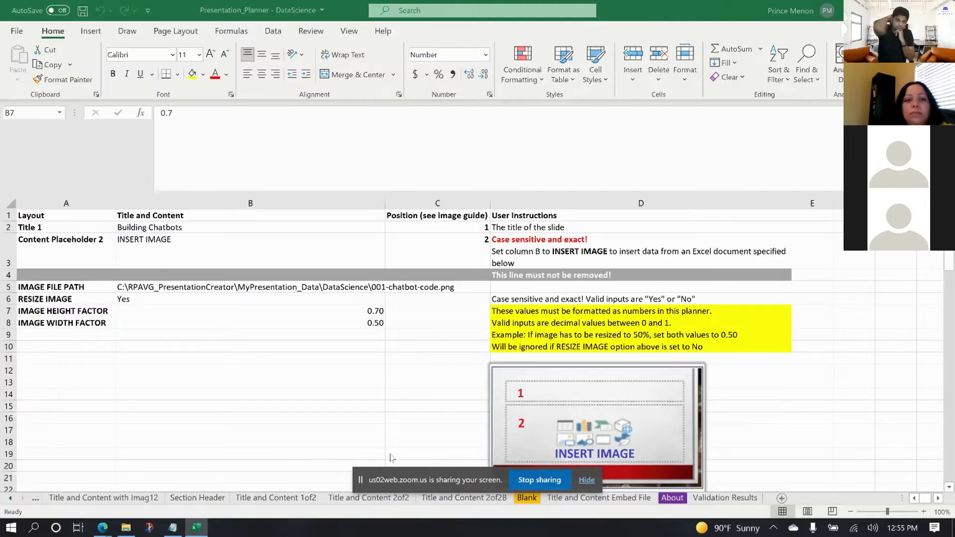
pyautogui.scroll(-2, 271, 358)
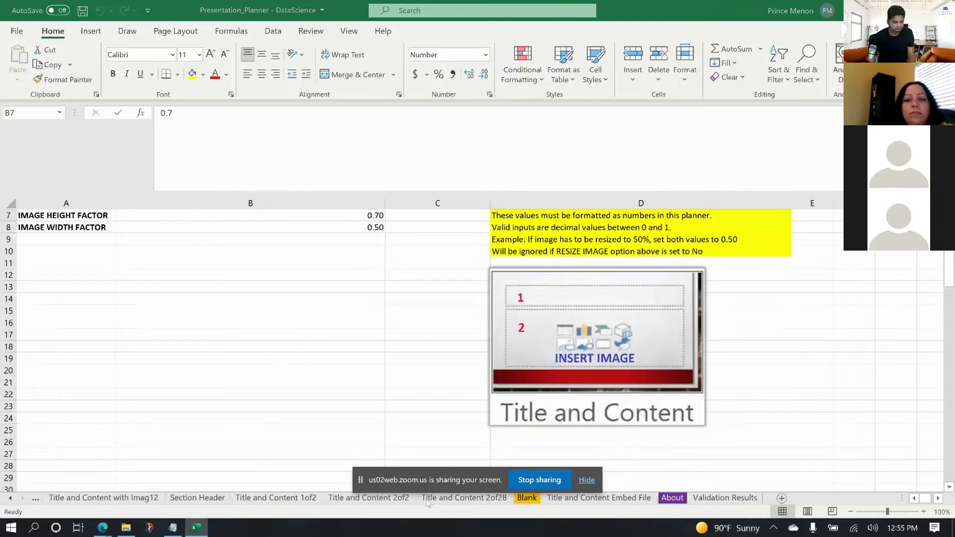
pyautogui.click(460, 478)
pyautogui.click(587, 480)
pyautogui.click(458, 497)
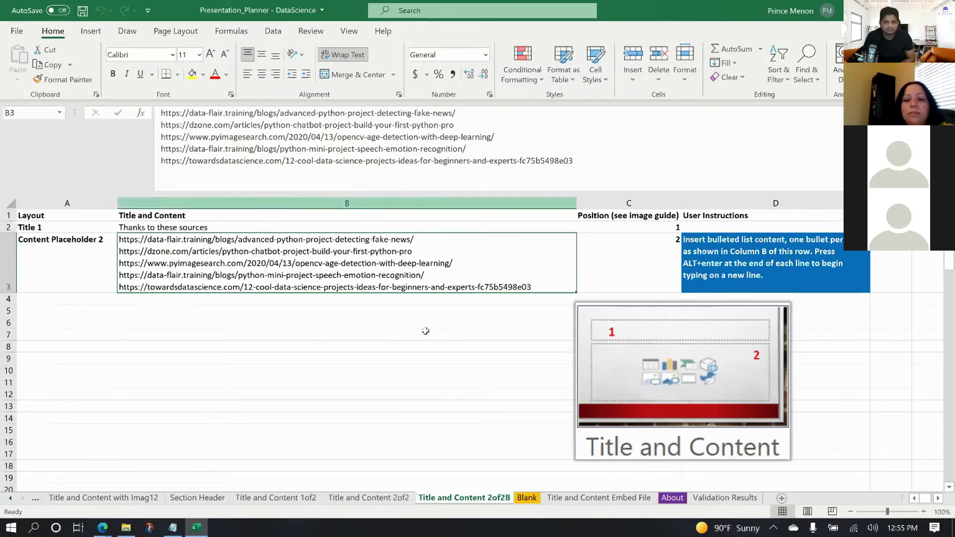
# Review the project lists on the Title and Content 2of2 and 1of2 sheets, and close the planner workbook
pyautogui.click(381, 498)
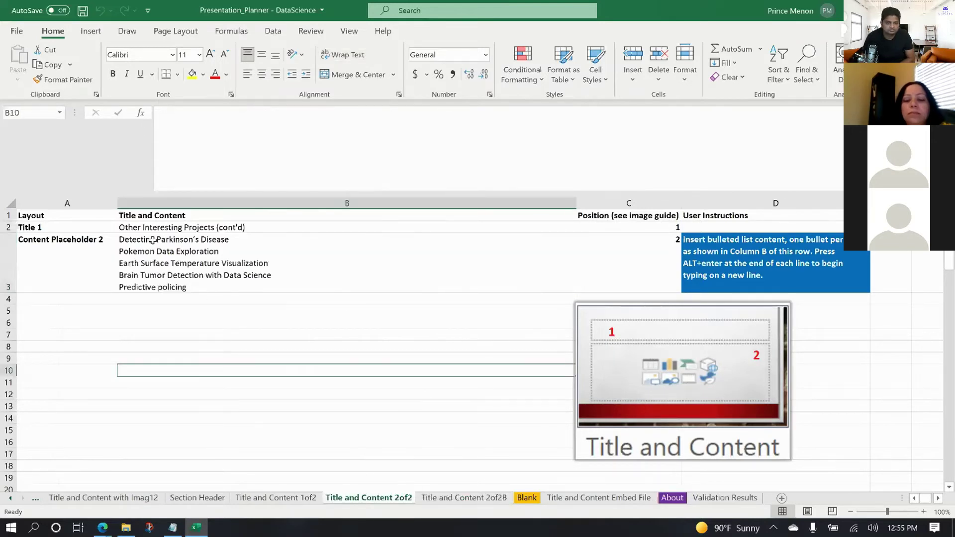
pyautogui.click(276, 498)
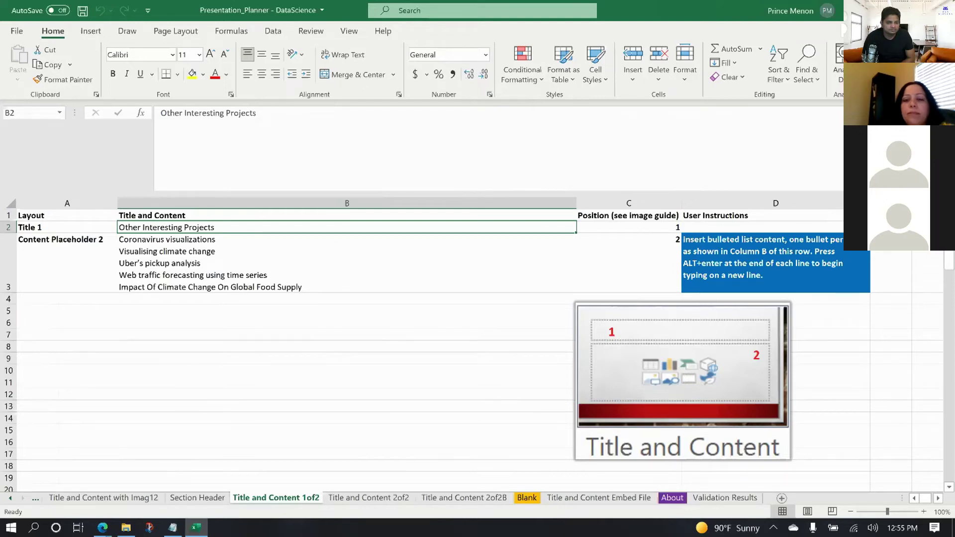
pyautogui.hotkey('ctrl', 'w')
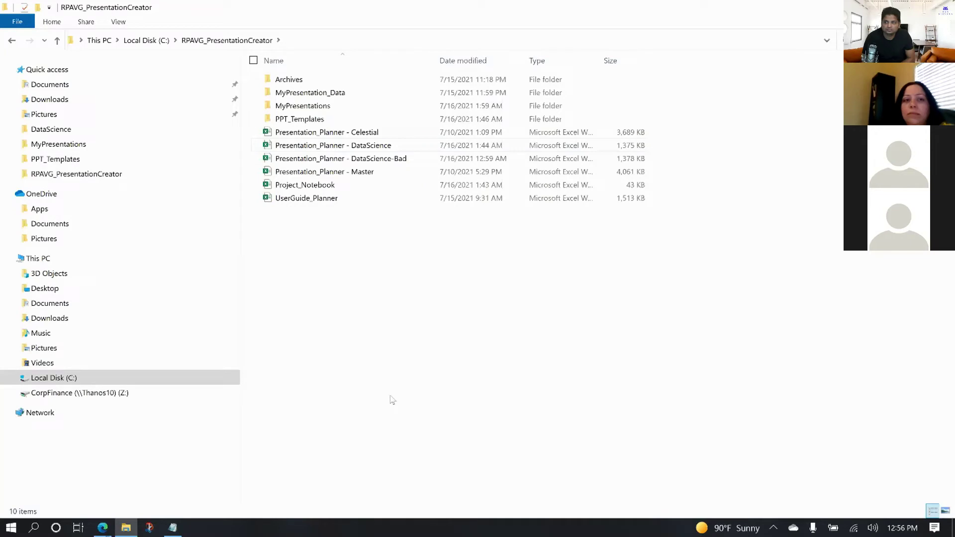
# Open the Project_Notebook workbook and check the Presentation Template Path value on the Scratchpad sheet
pyautogui.moveTo(272, 190)
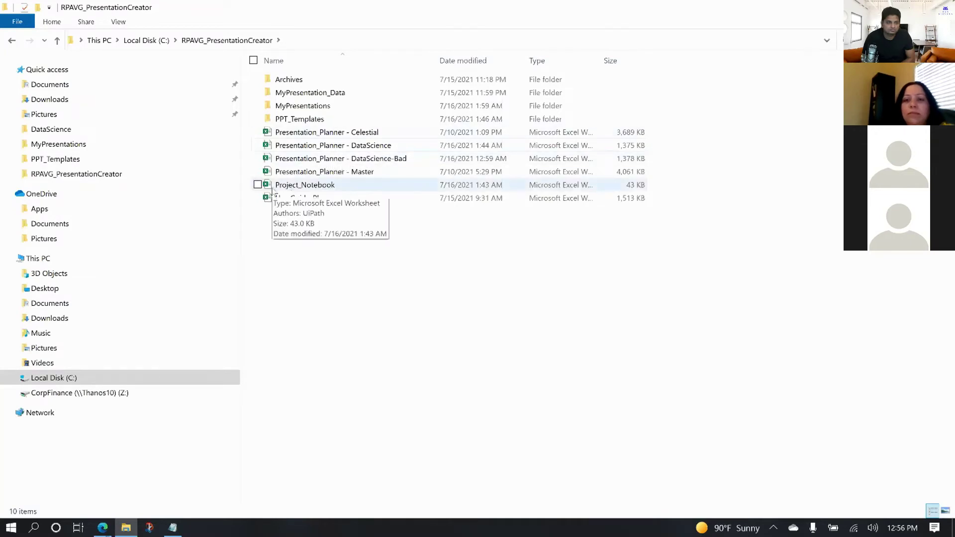
pyautogui.doubleClick(275, 189)
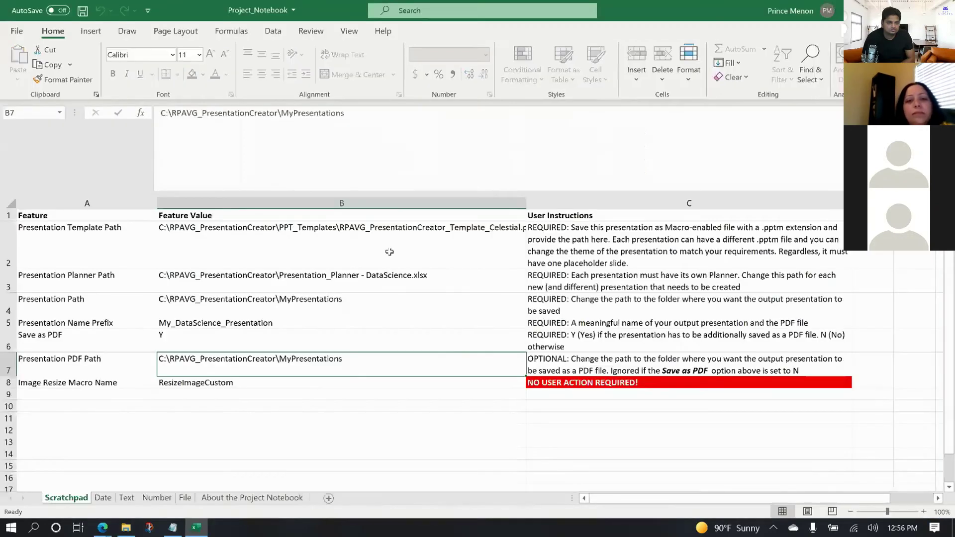
pyautogui.click(107, 251)
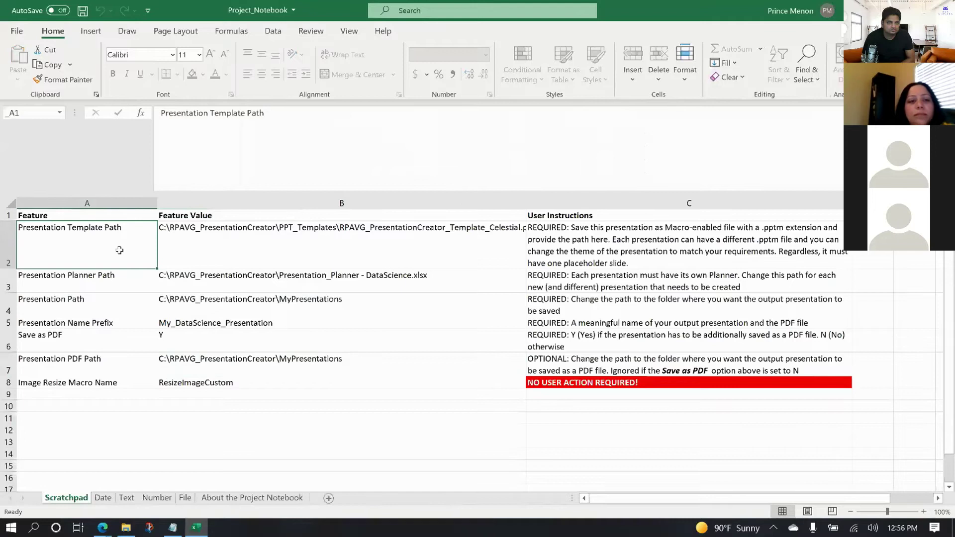
pyautogui.click(204, 244)
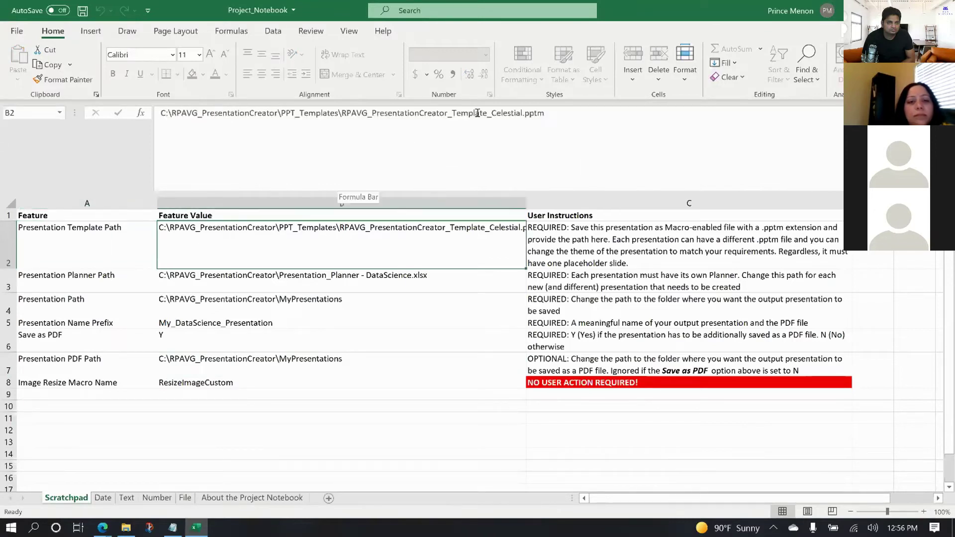
# Review the Scratchpad values for the planner path, template path, presentation path and presentation name prefix
pyautogui.click(375, 285)
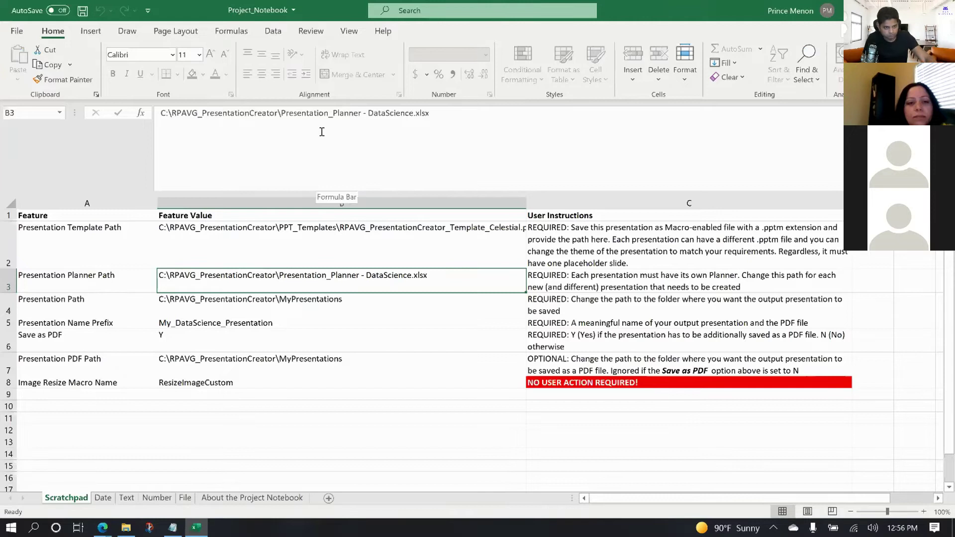
pyautogui.click(307, 242)
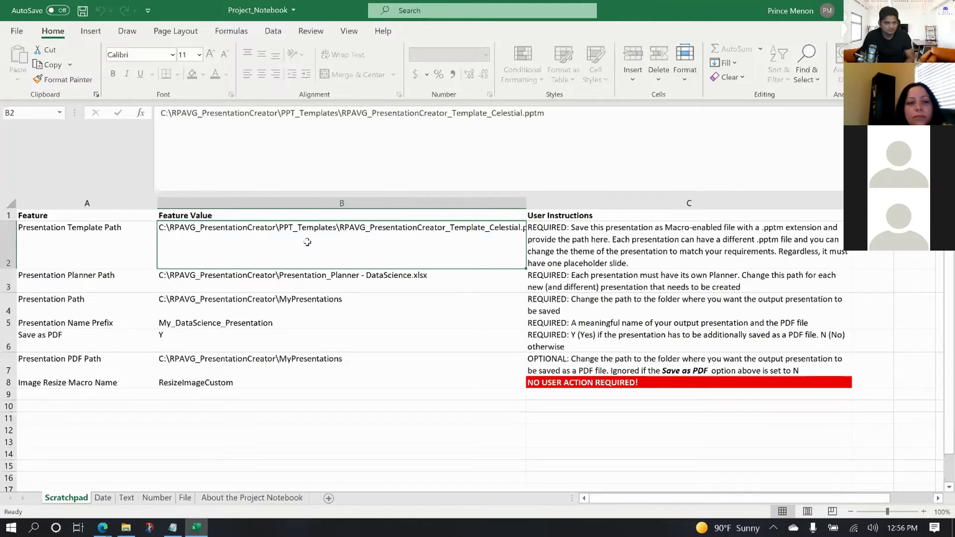
pyautogui.click(313, 278)
pyautogui.click(305, 297)
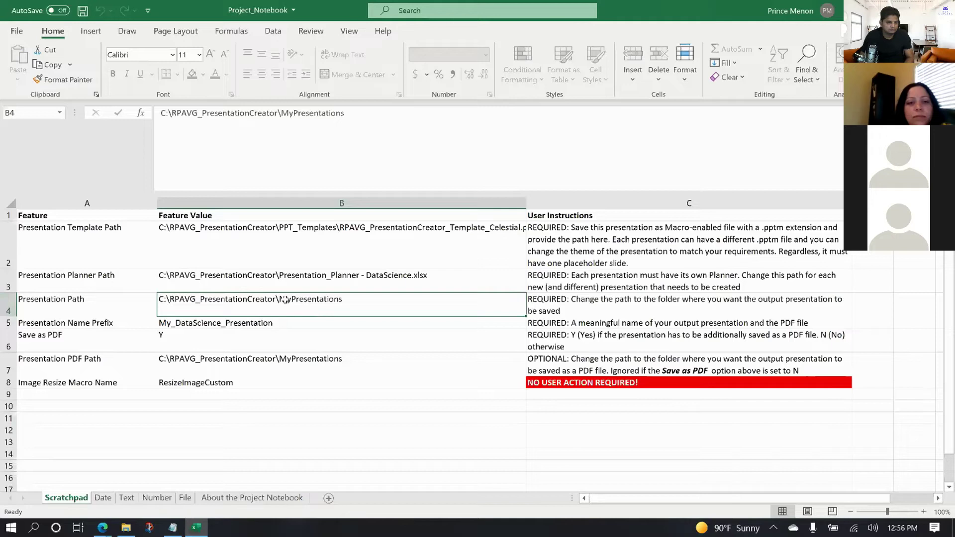
pyautogui.click(242, 326)
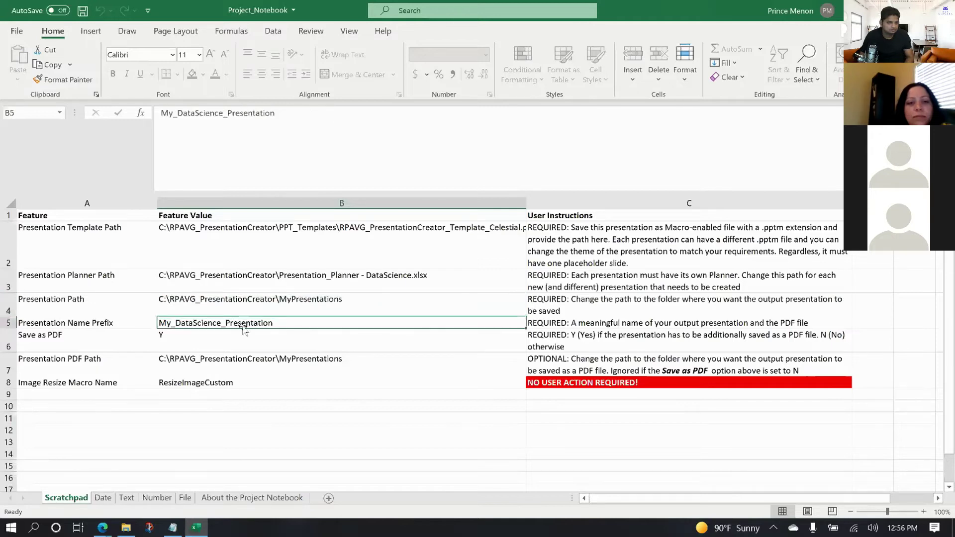
# Check the Save as PDF and Presentation PDF Path values on the Scratchpad sheet
pyautogui.click(228, 346)
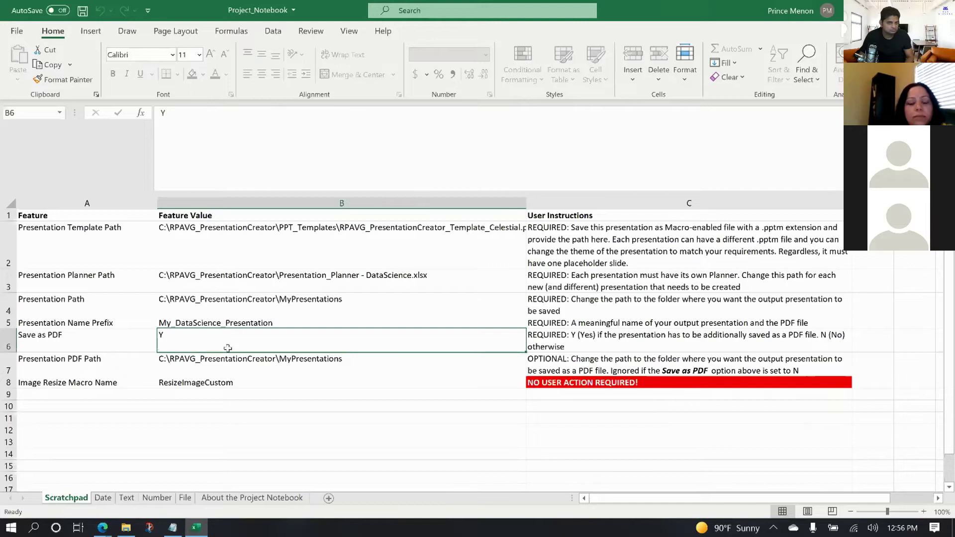
pyautogui.click(99, 348)
pyautogui.click(207, 347)
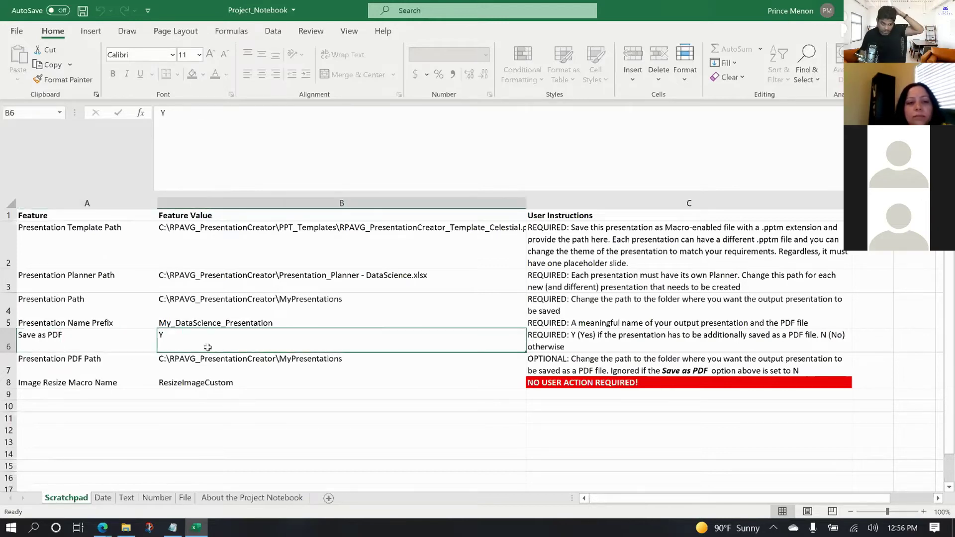
pyautogui.click(266, 365)
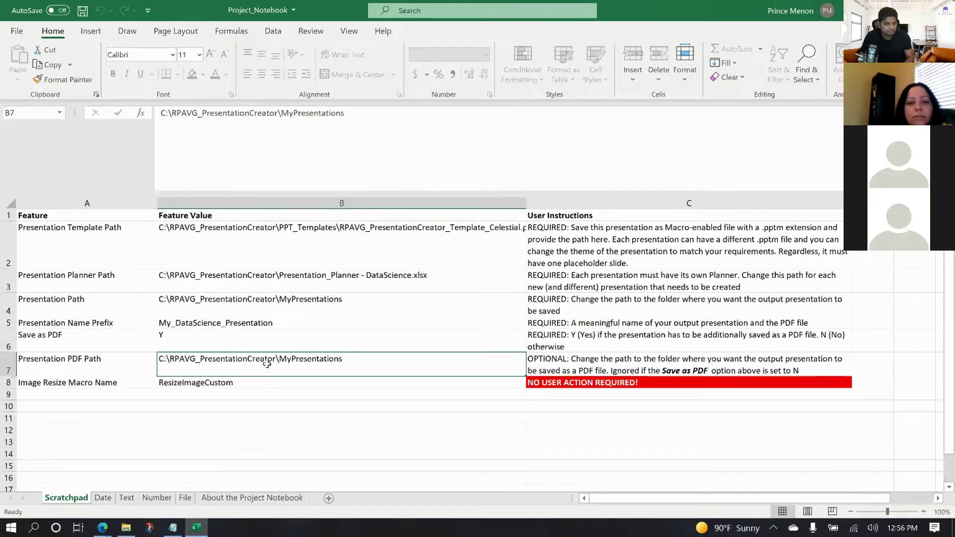
# Go through the Scratchpad values once more from Presentation Template Path to Presentation PDF Path, and close the Project_Notebook workbook
pyautogui.click(308, 239)
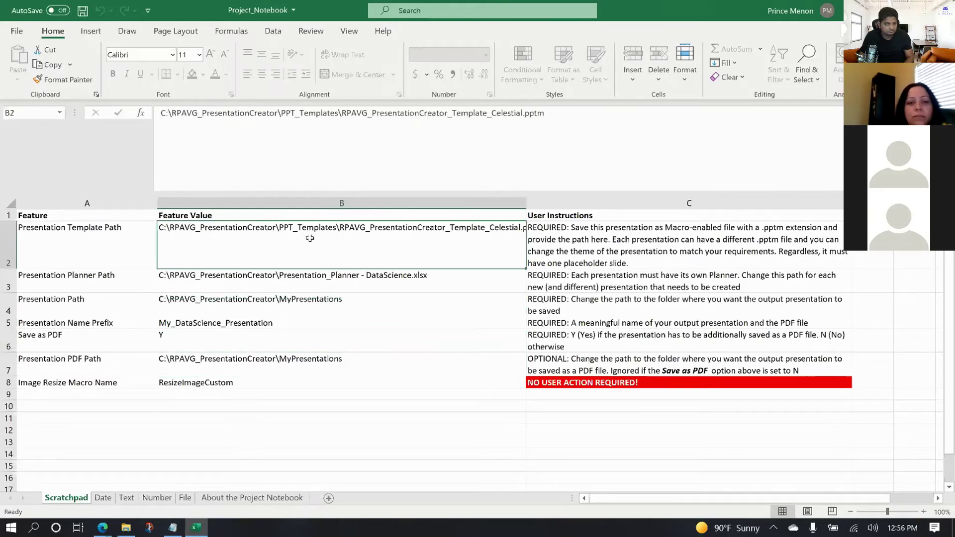
pyautogui.click(357, 288)
pyautogui.click(327, 301)
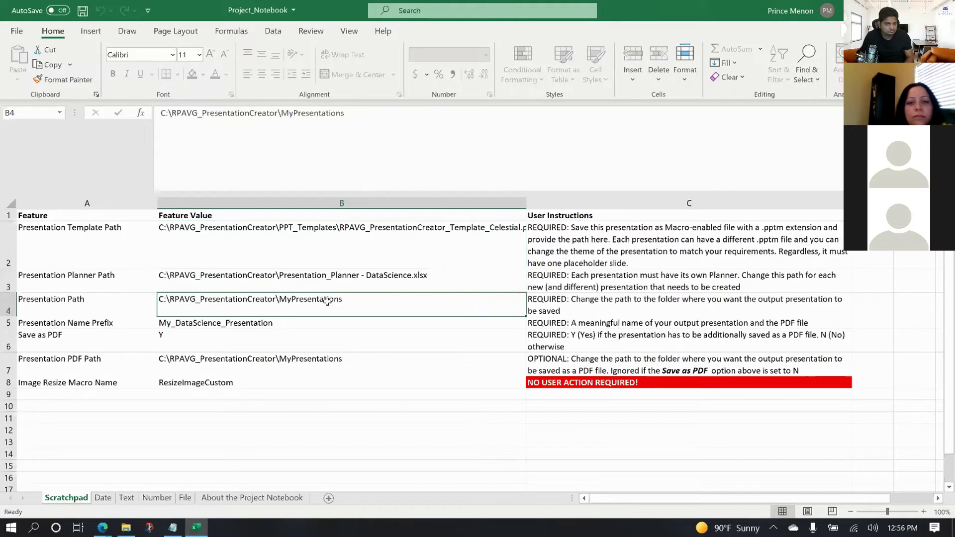
pyautogui.click(307, 323)
pyautogui.click(256, 340)
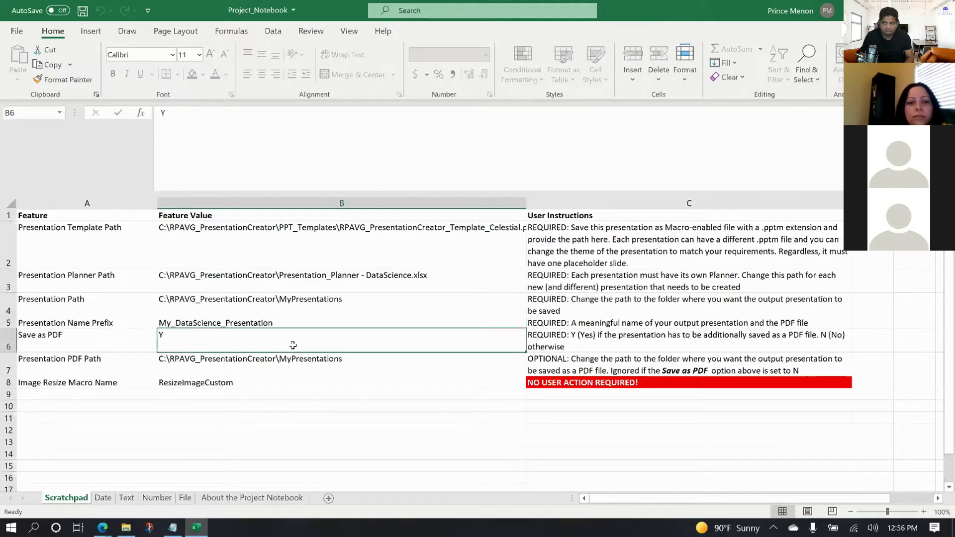
pyautogui.click(274, 362)
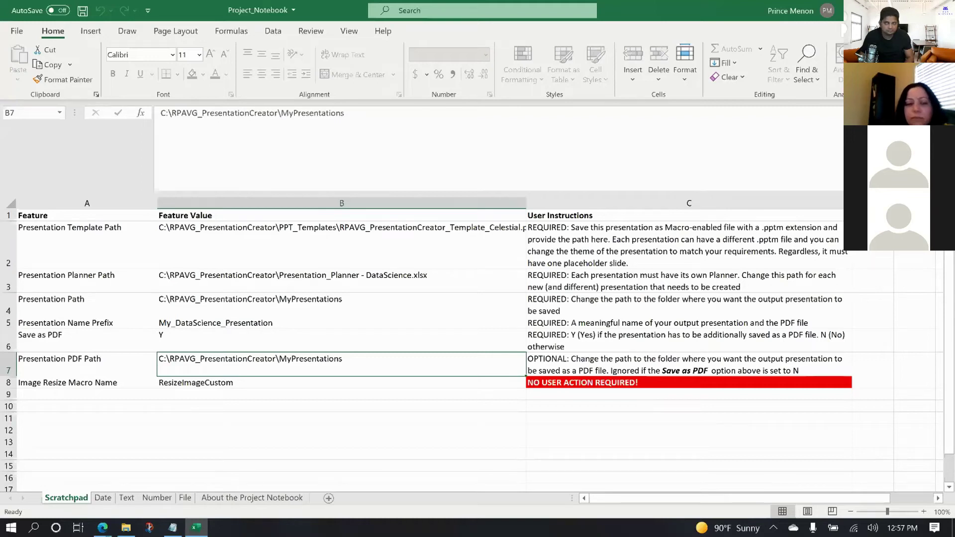
pyautogui.hotkey('ctrl', 'w')
pyautogui.hotkey('ctrl', 'w')
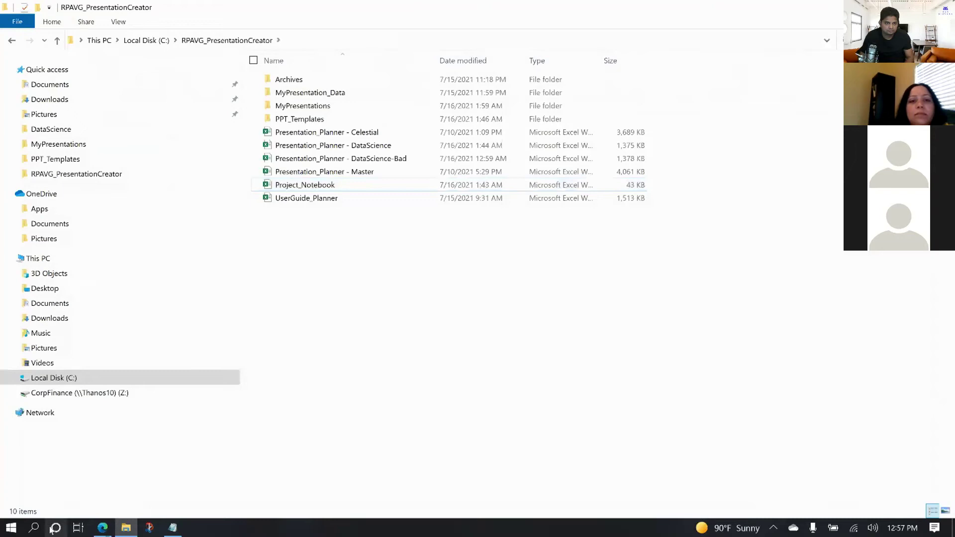
# Run the RPAVG.Presentation.Creator process from UiPath Assistant, and bring up the Presentation_Planner - DataScience workbook in Excel
pyautogui.click(773, 528)
pyautogui.click(804, 508)
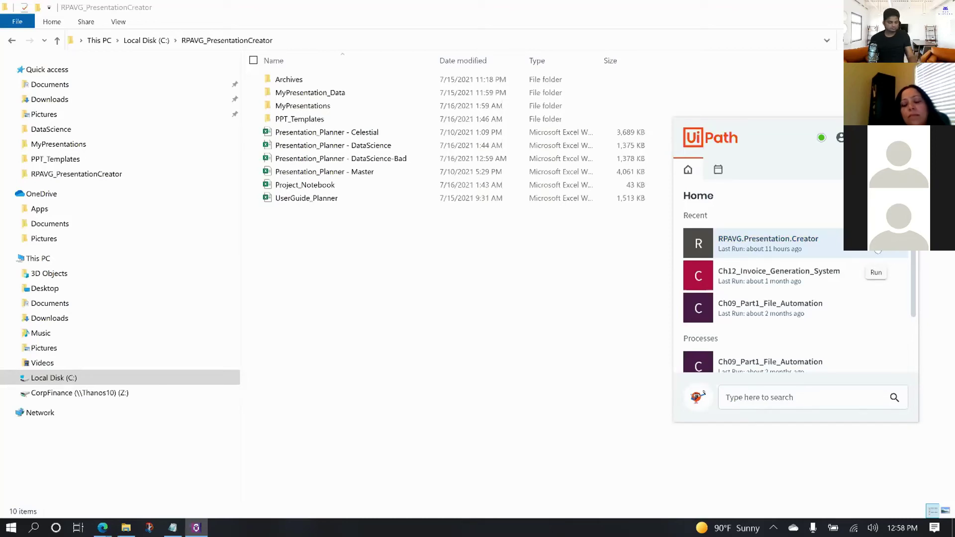
pyautogui.click(877, 248)
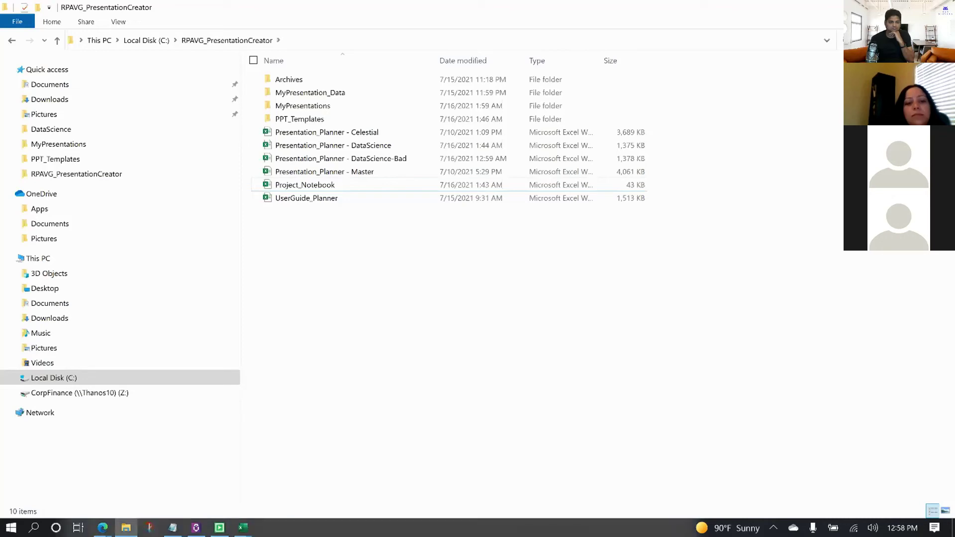
pyautogui.click(243, 531)
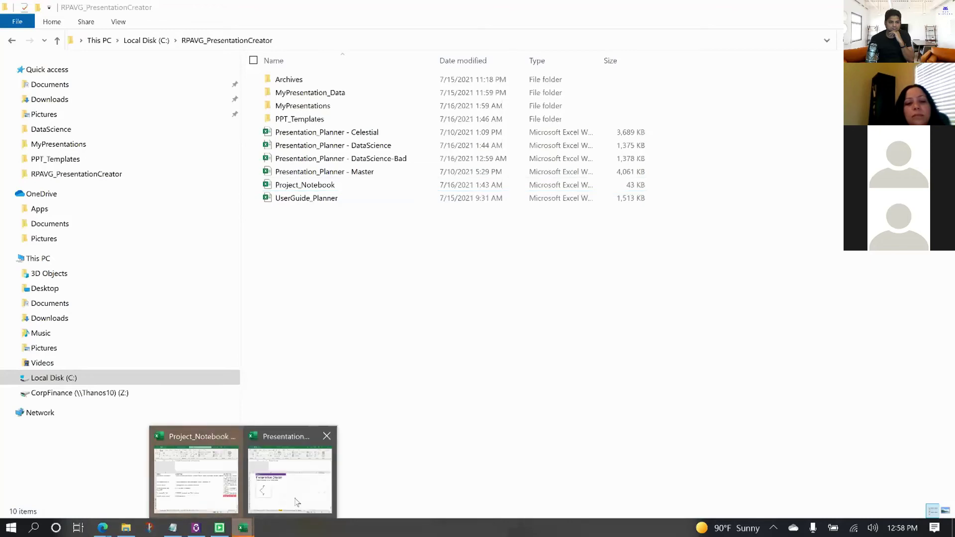
pyautogui.click(296, 502)
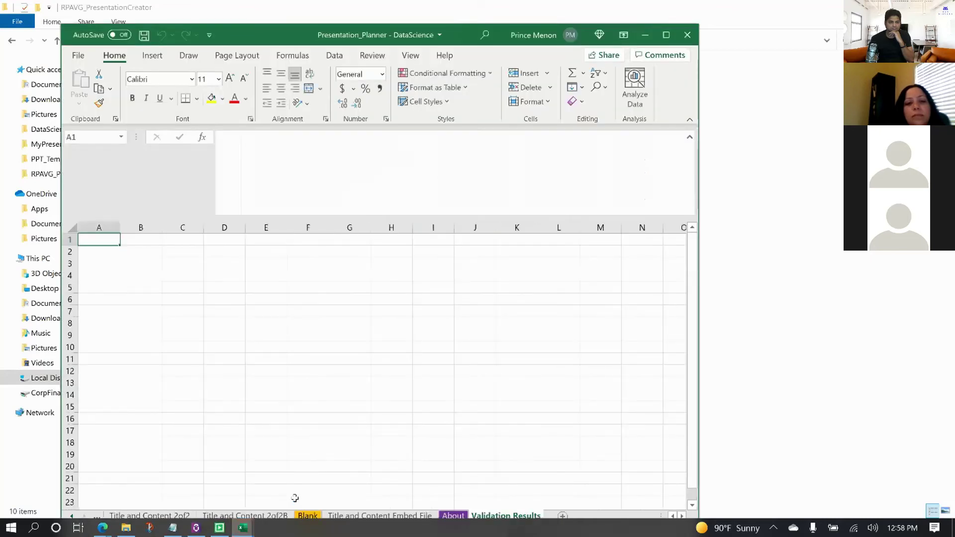